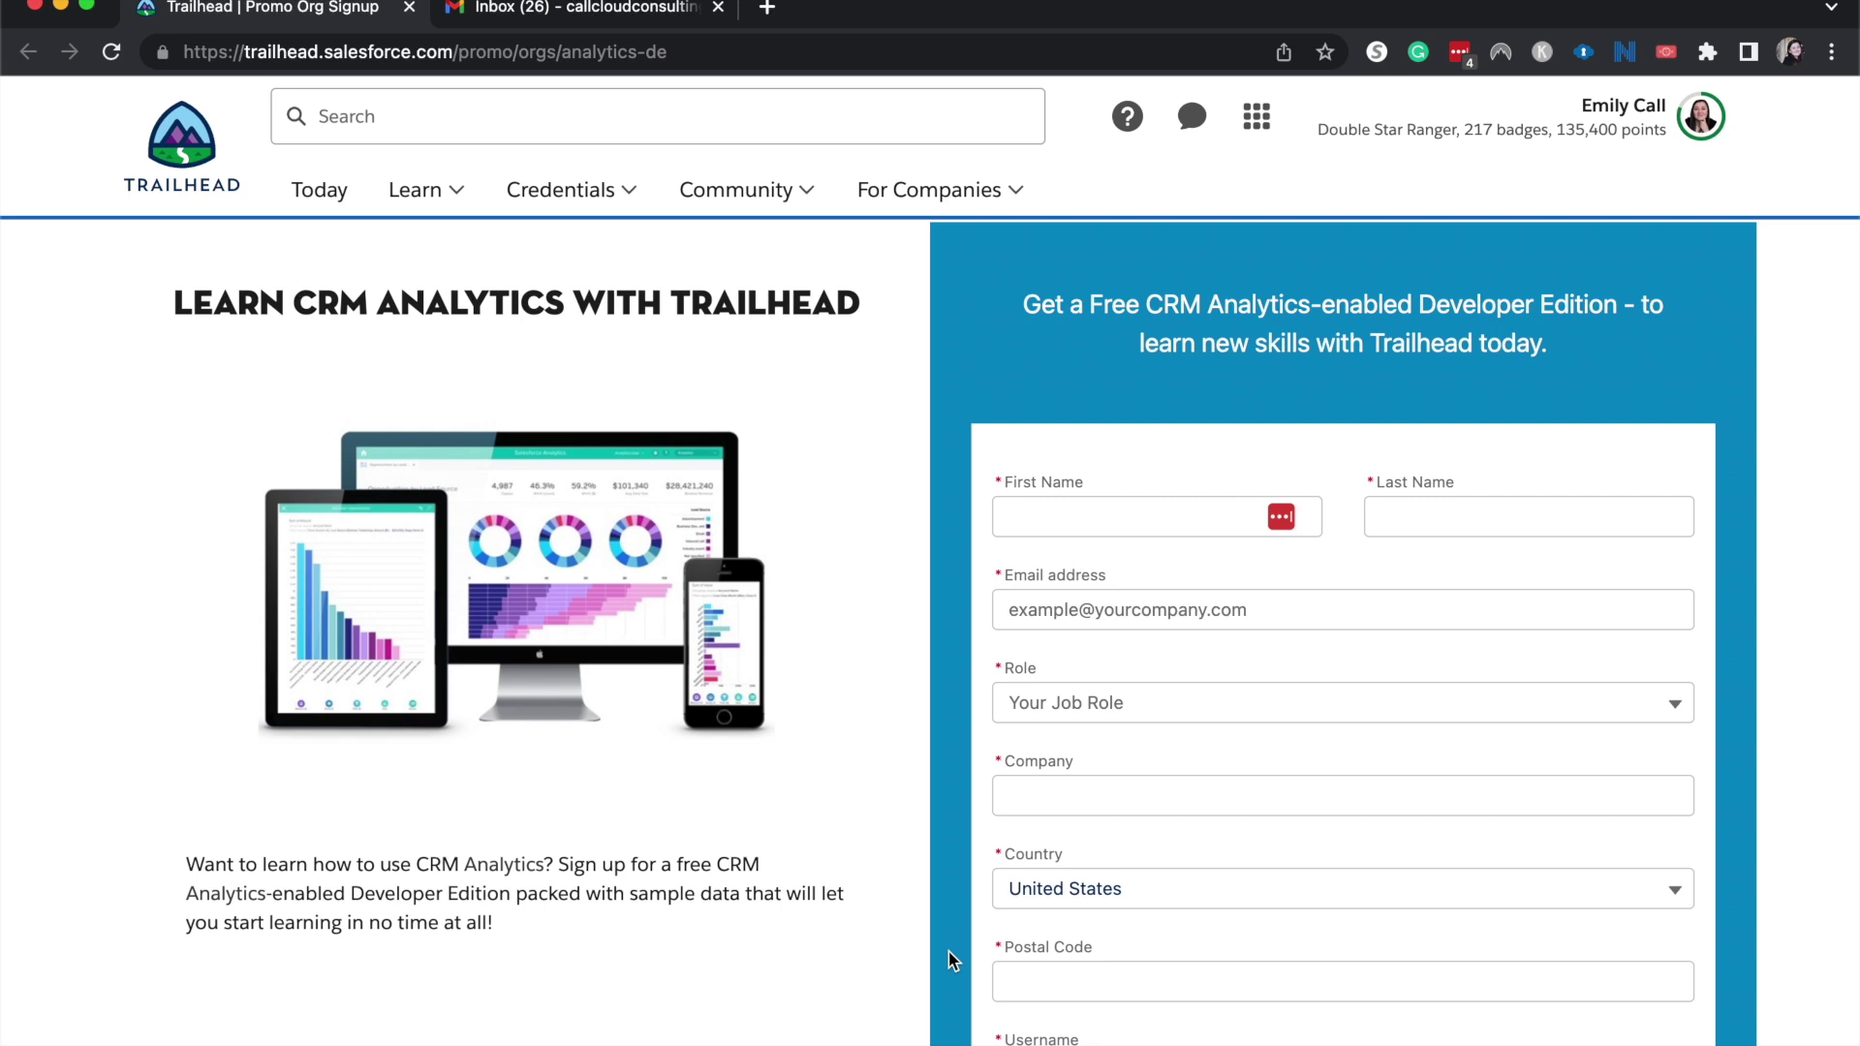
Scroll to the Developer Edition signup form and place the cursor in First Name.
scroll(954, 961, down, 1)
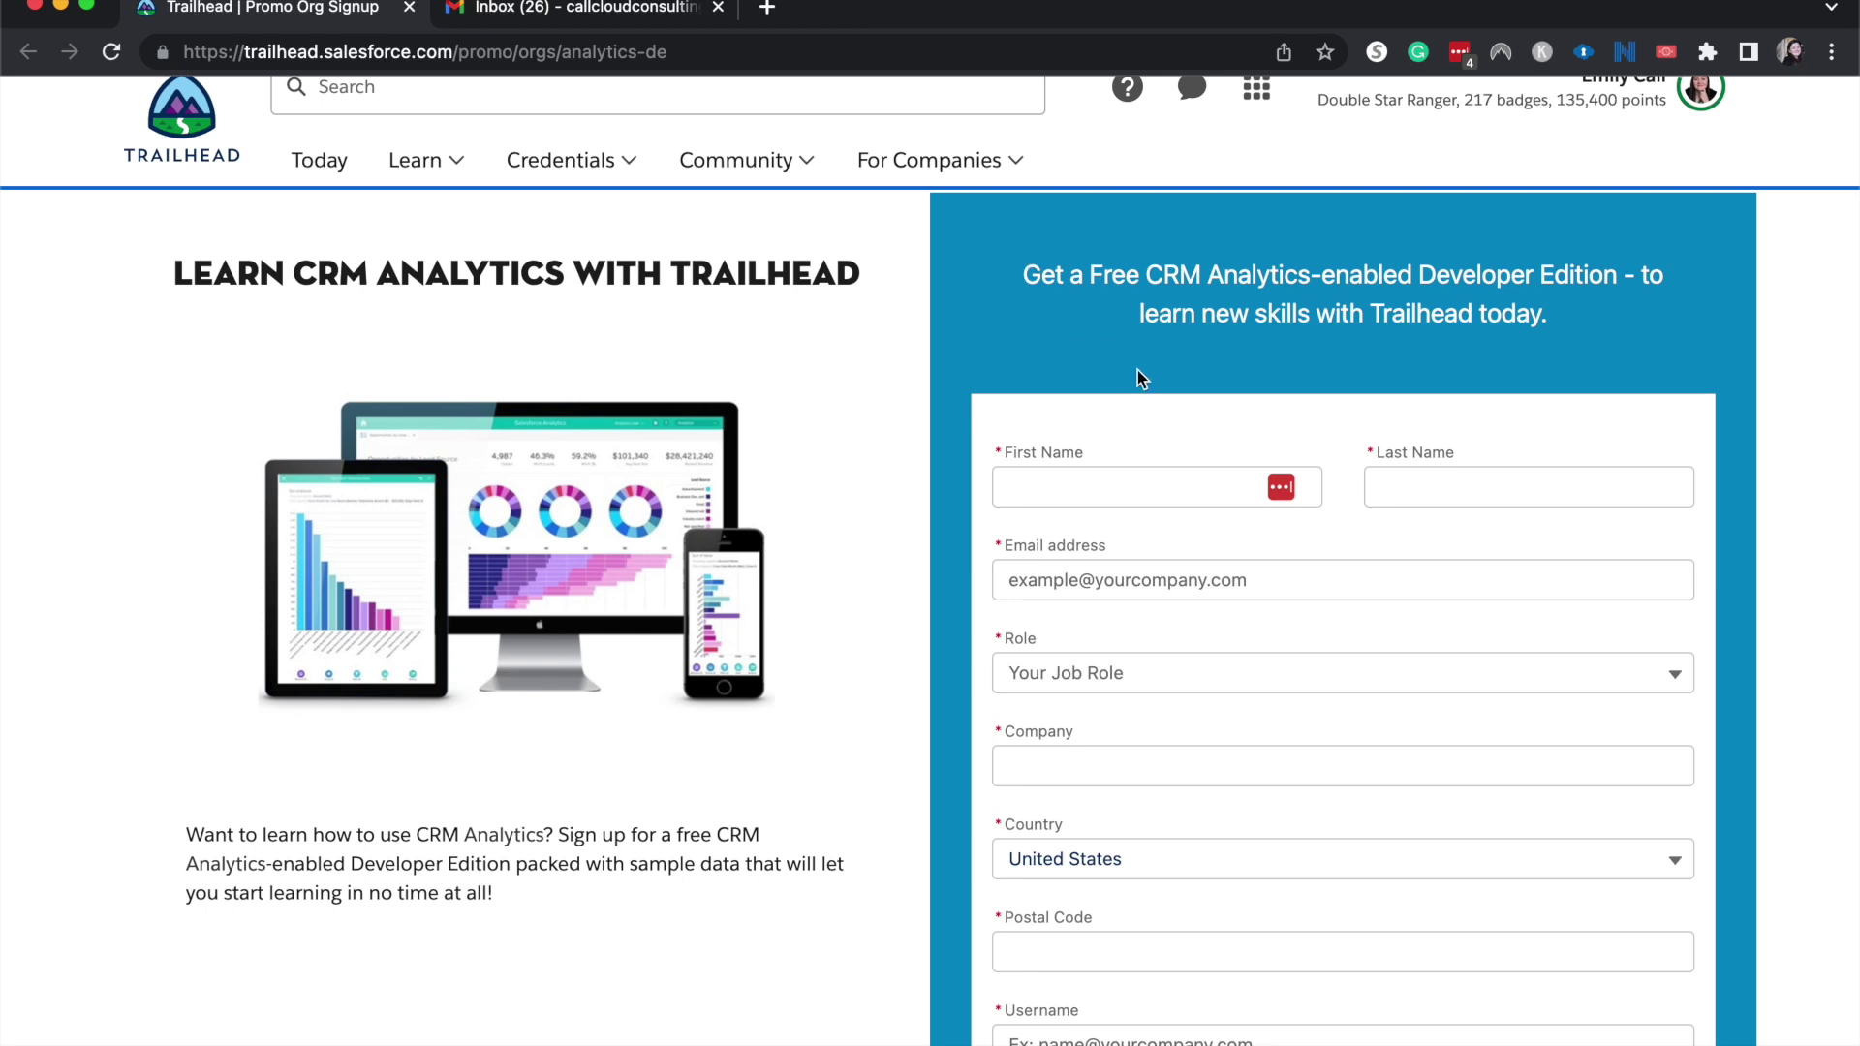
click(1056, 478)
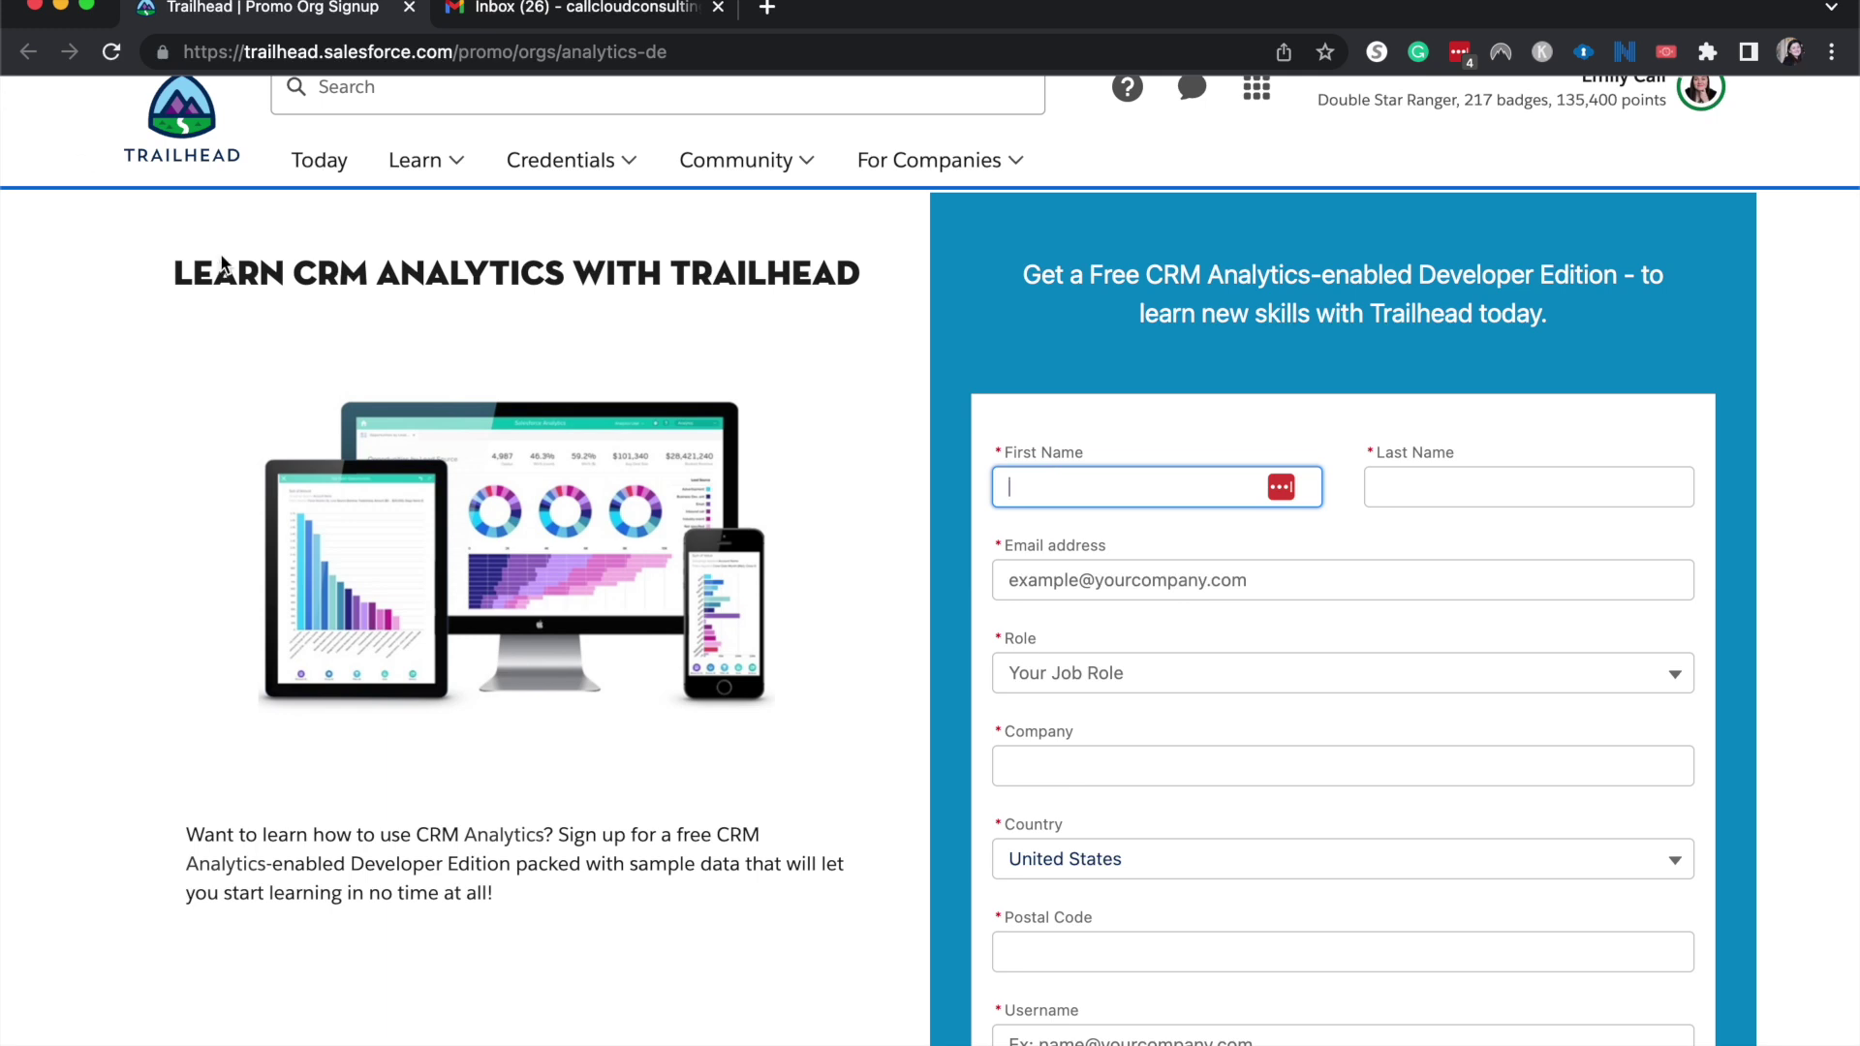
scroll(955, 353, down, 1)
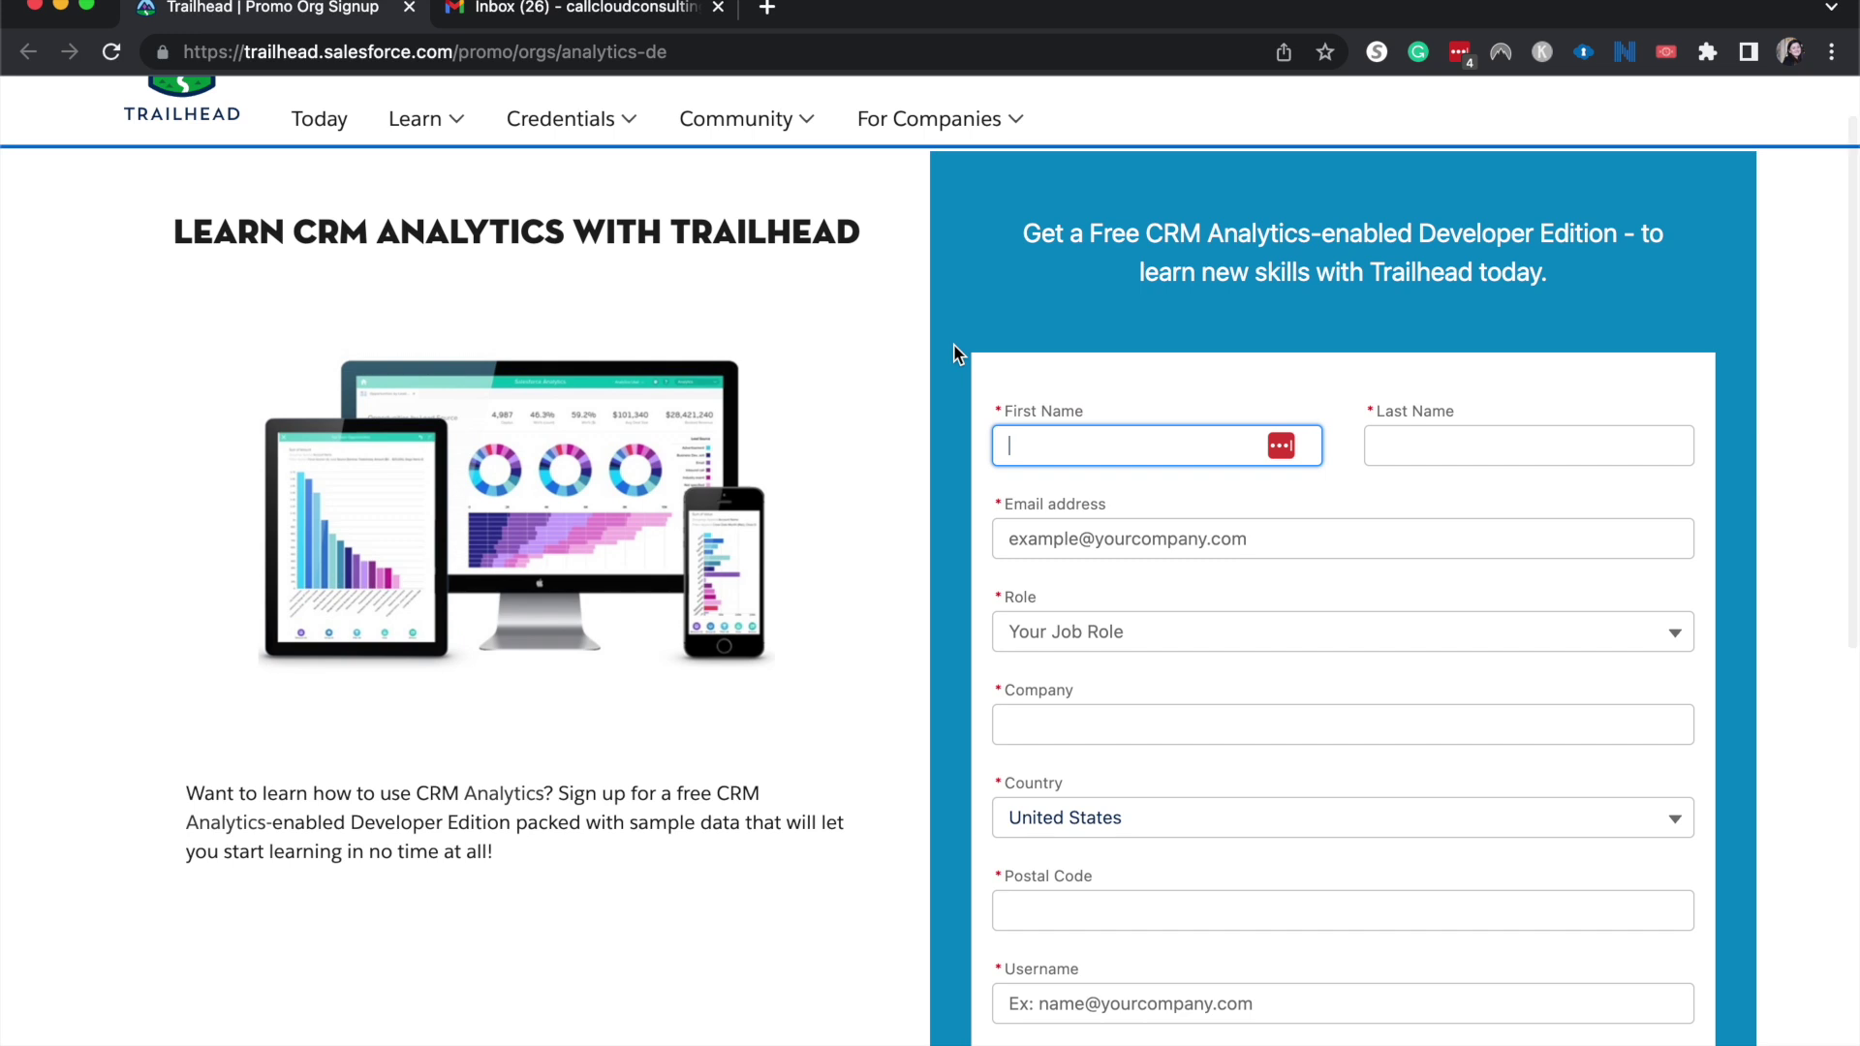
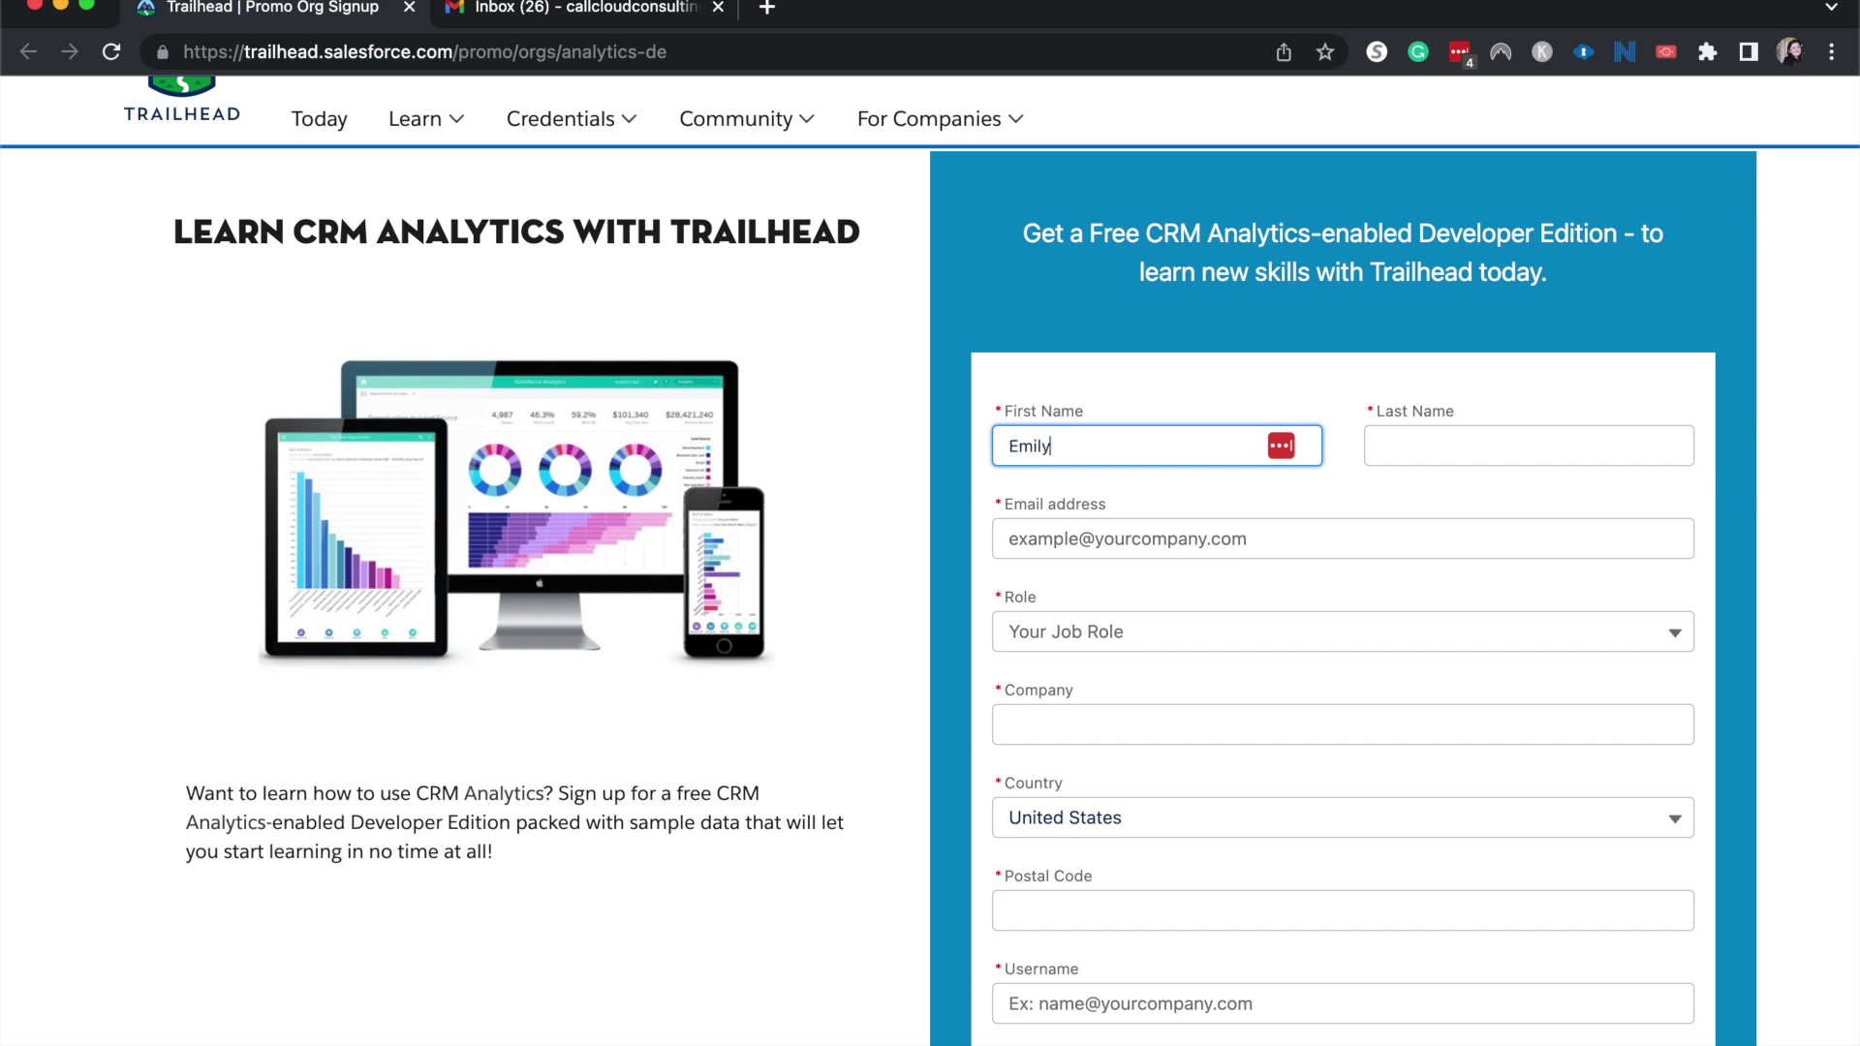
Enter the person's first name, last name and e-mail address in the signup form.
key(Tab)
key(Tab)
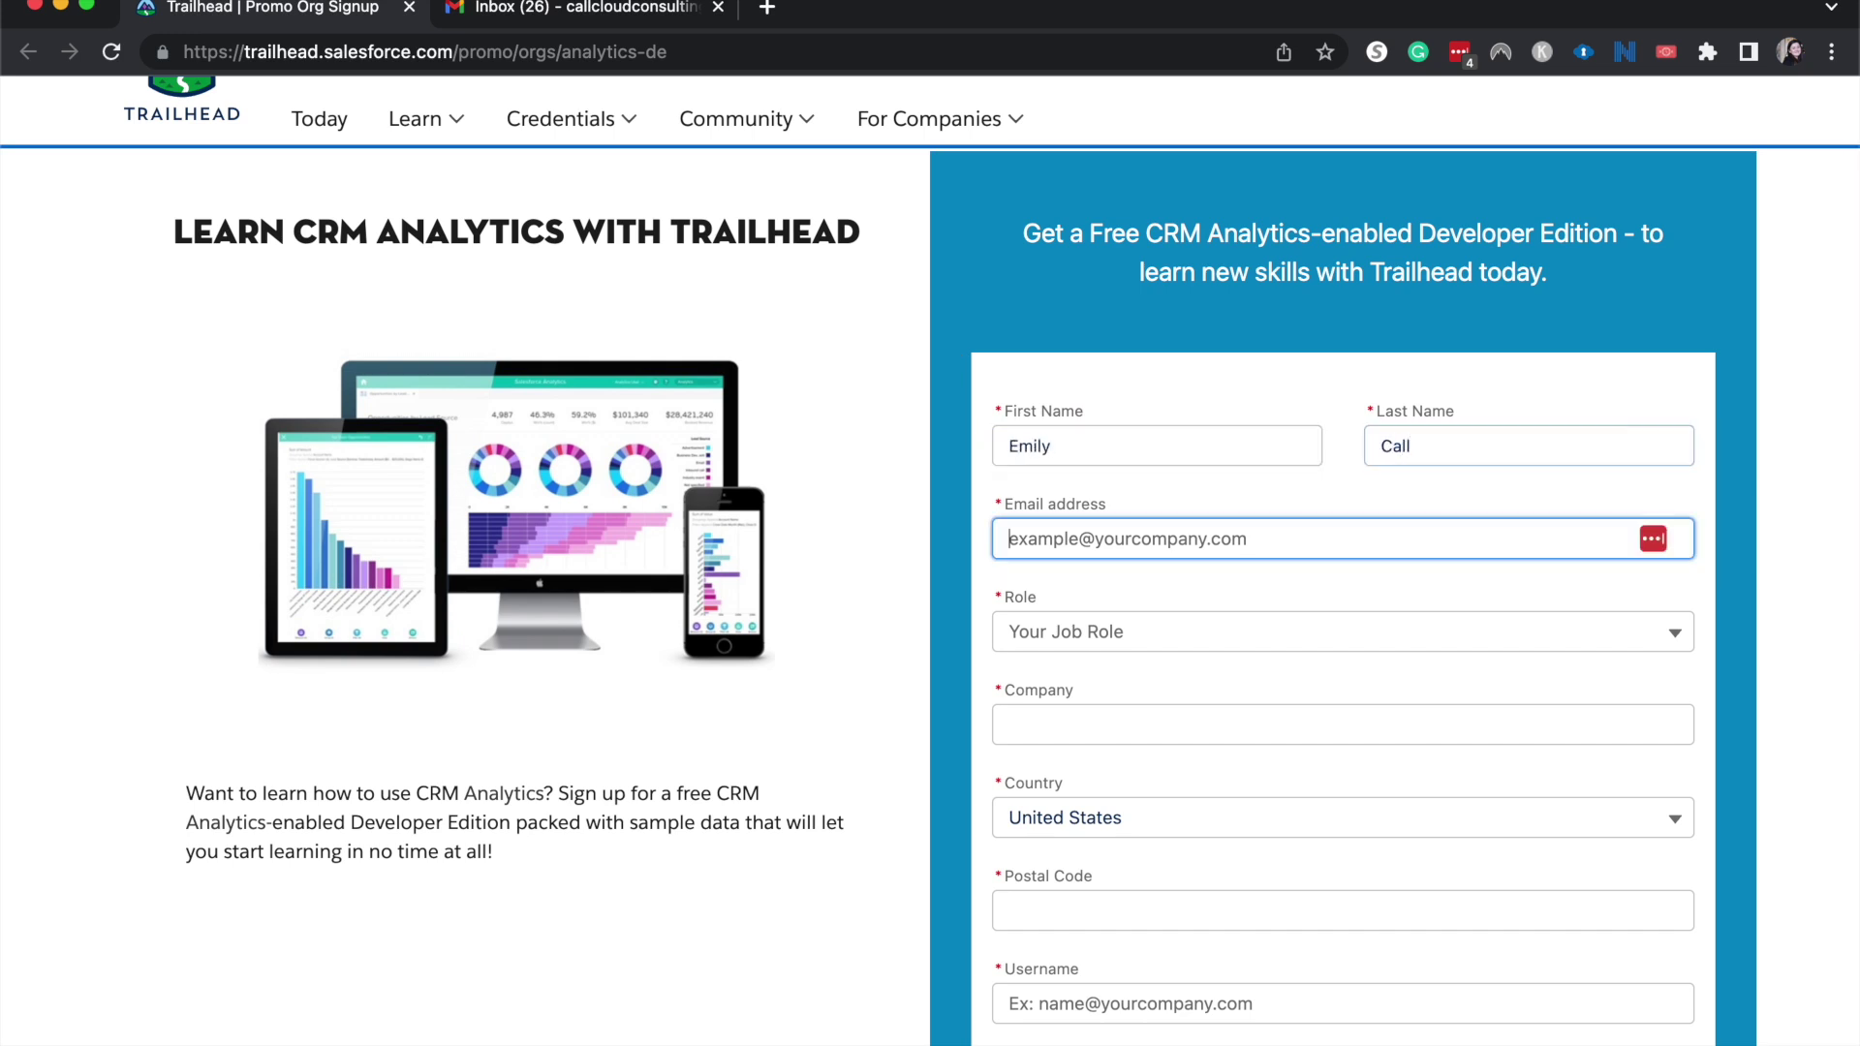
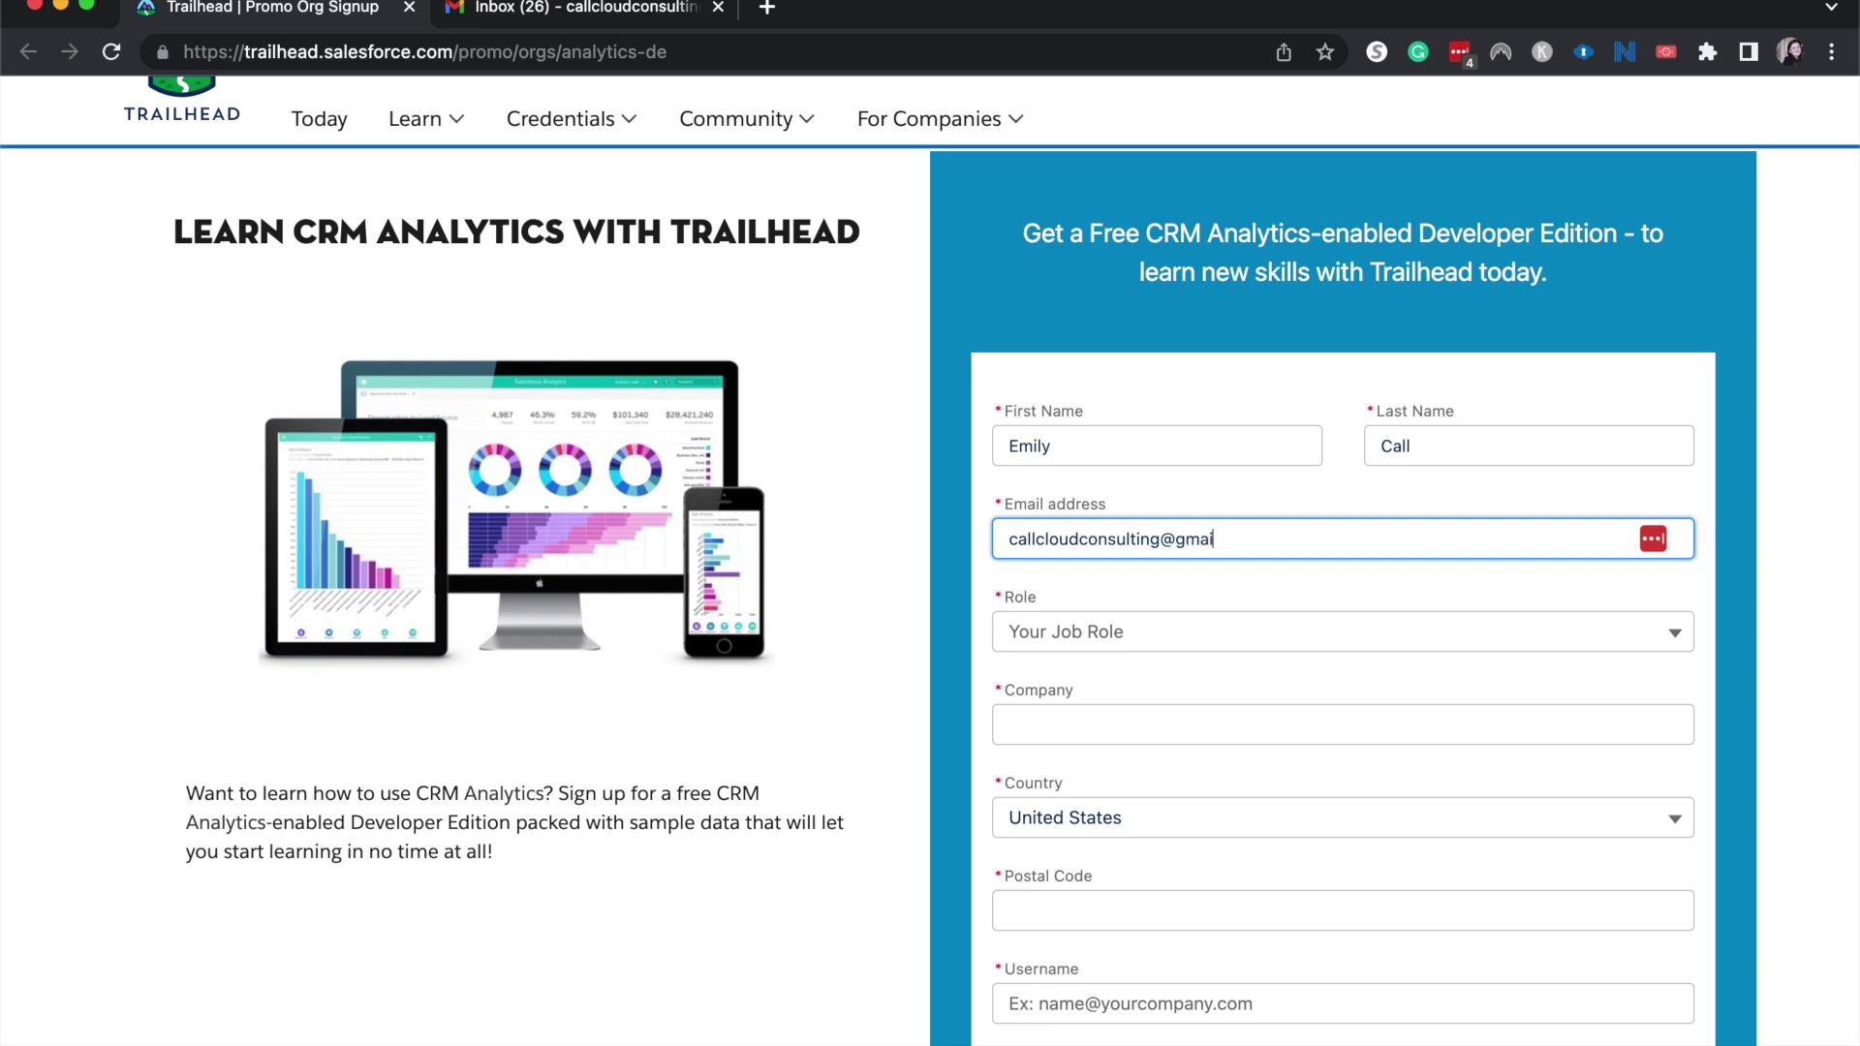
click(1056, 595)
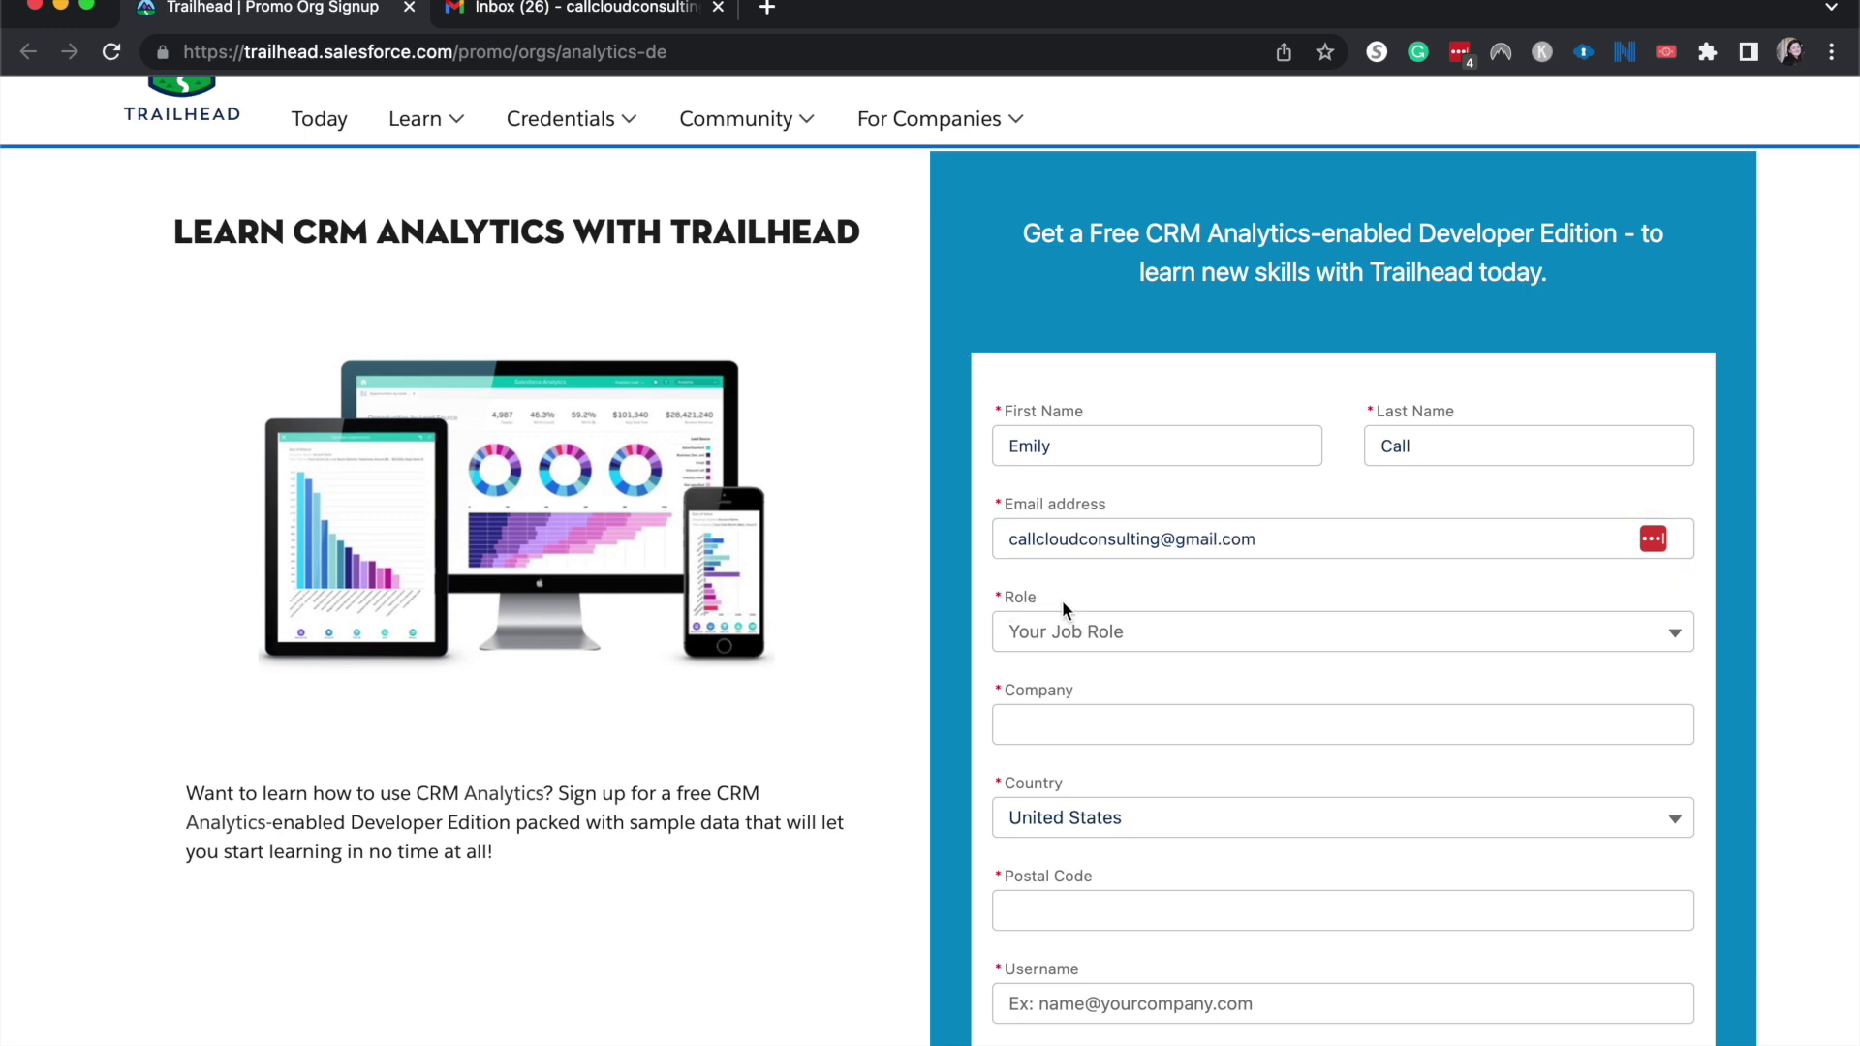
Choose Developer as the role, enter the company name, and fill in the postal code.
click(1048, 633)
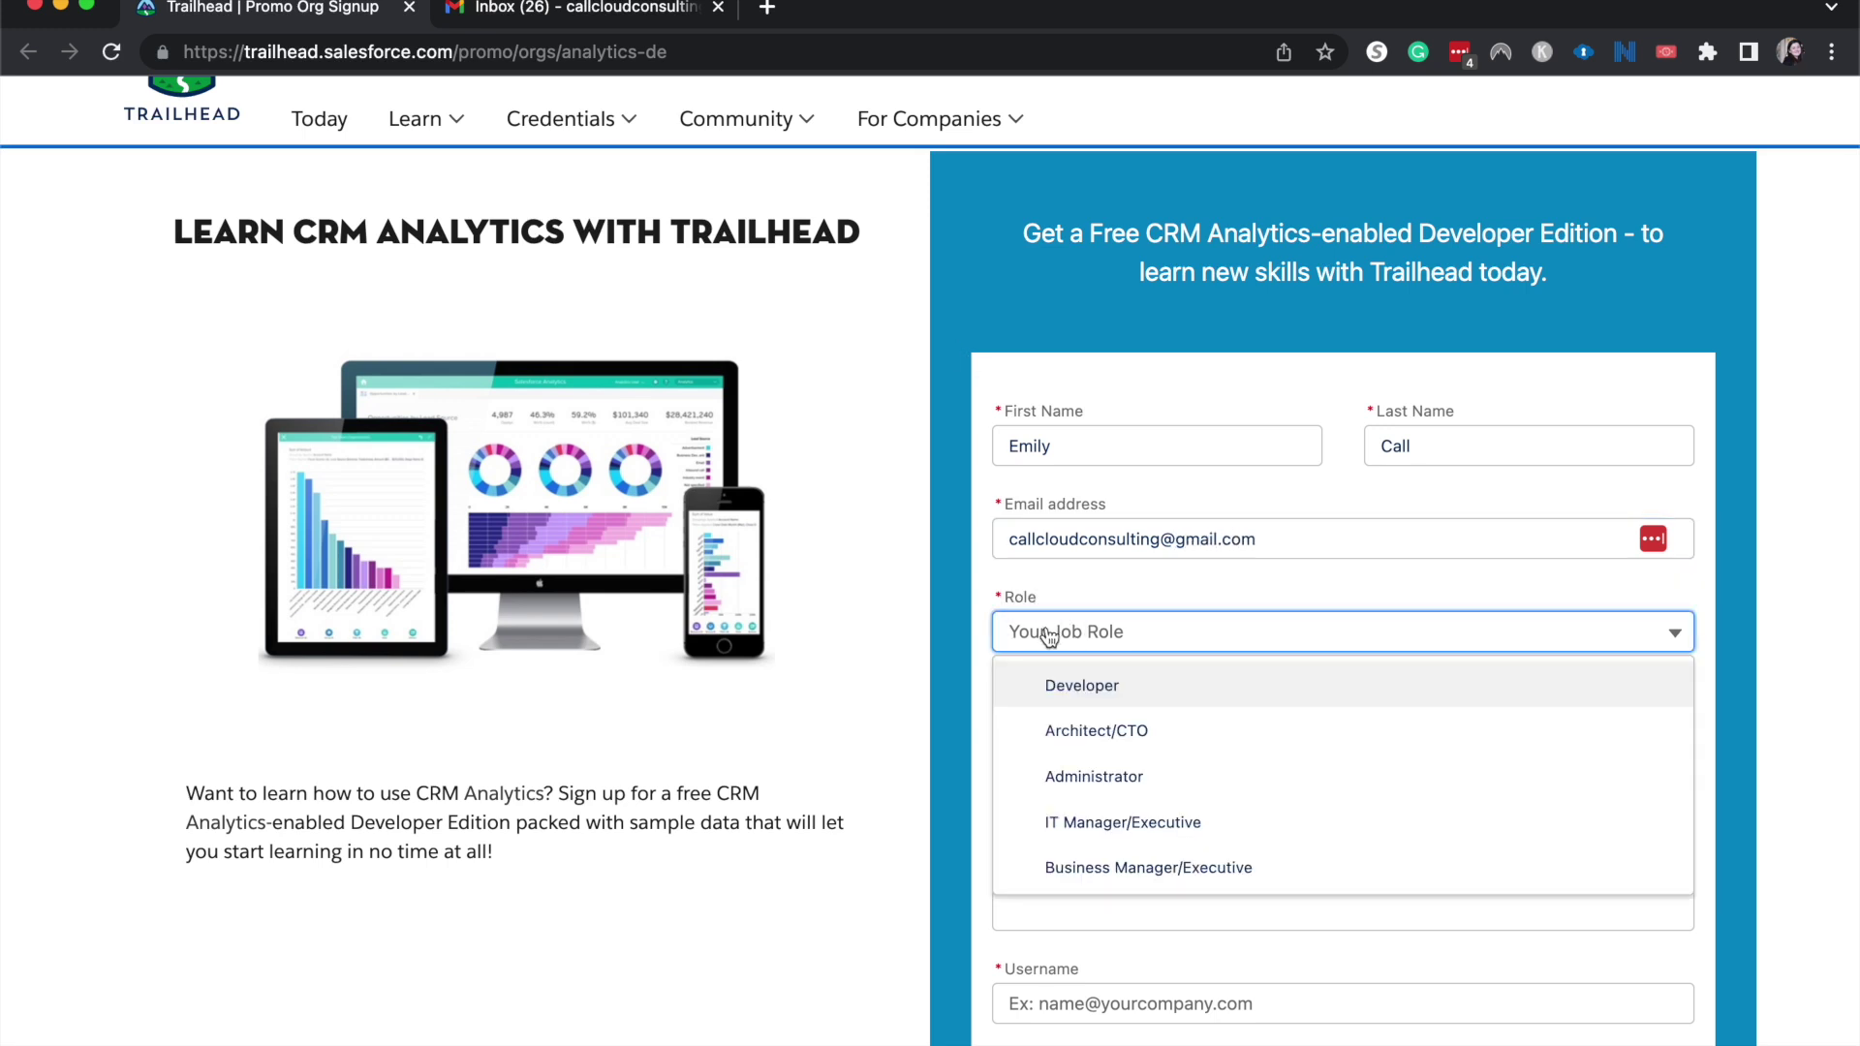
click(1086, 686)
click(1102, 727)
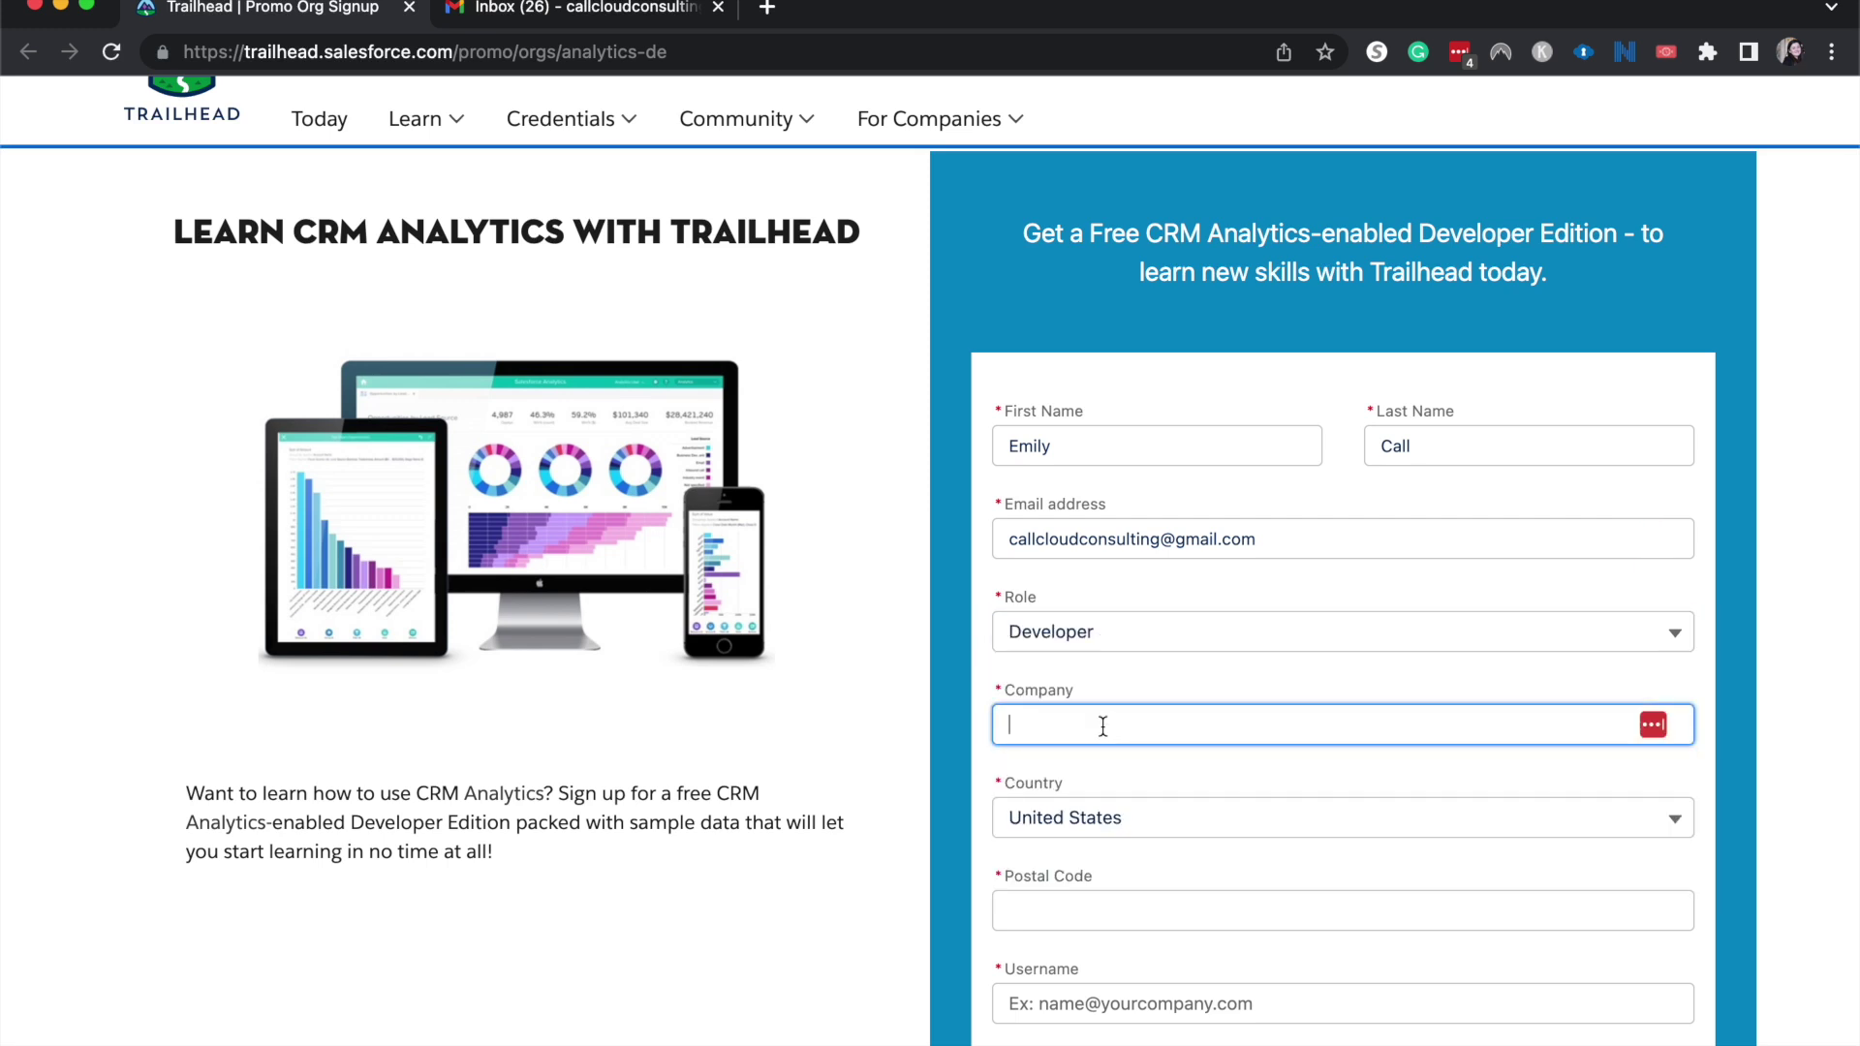
text(call solutions)
key(Tab)
key(Tab)
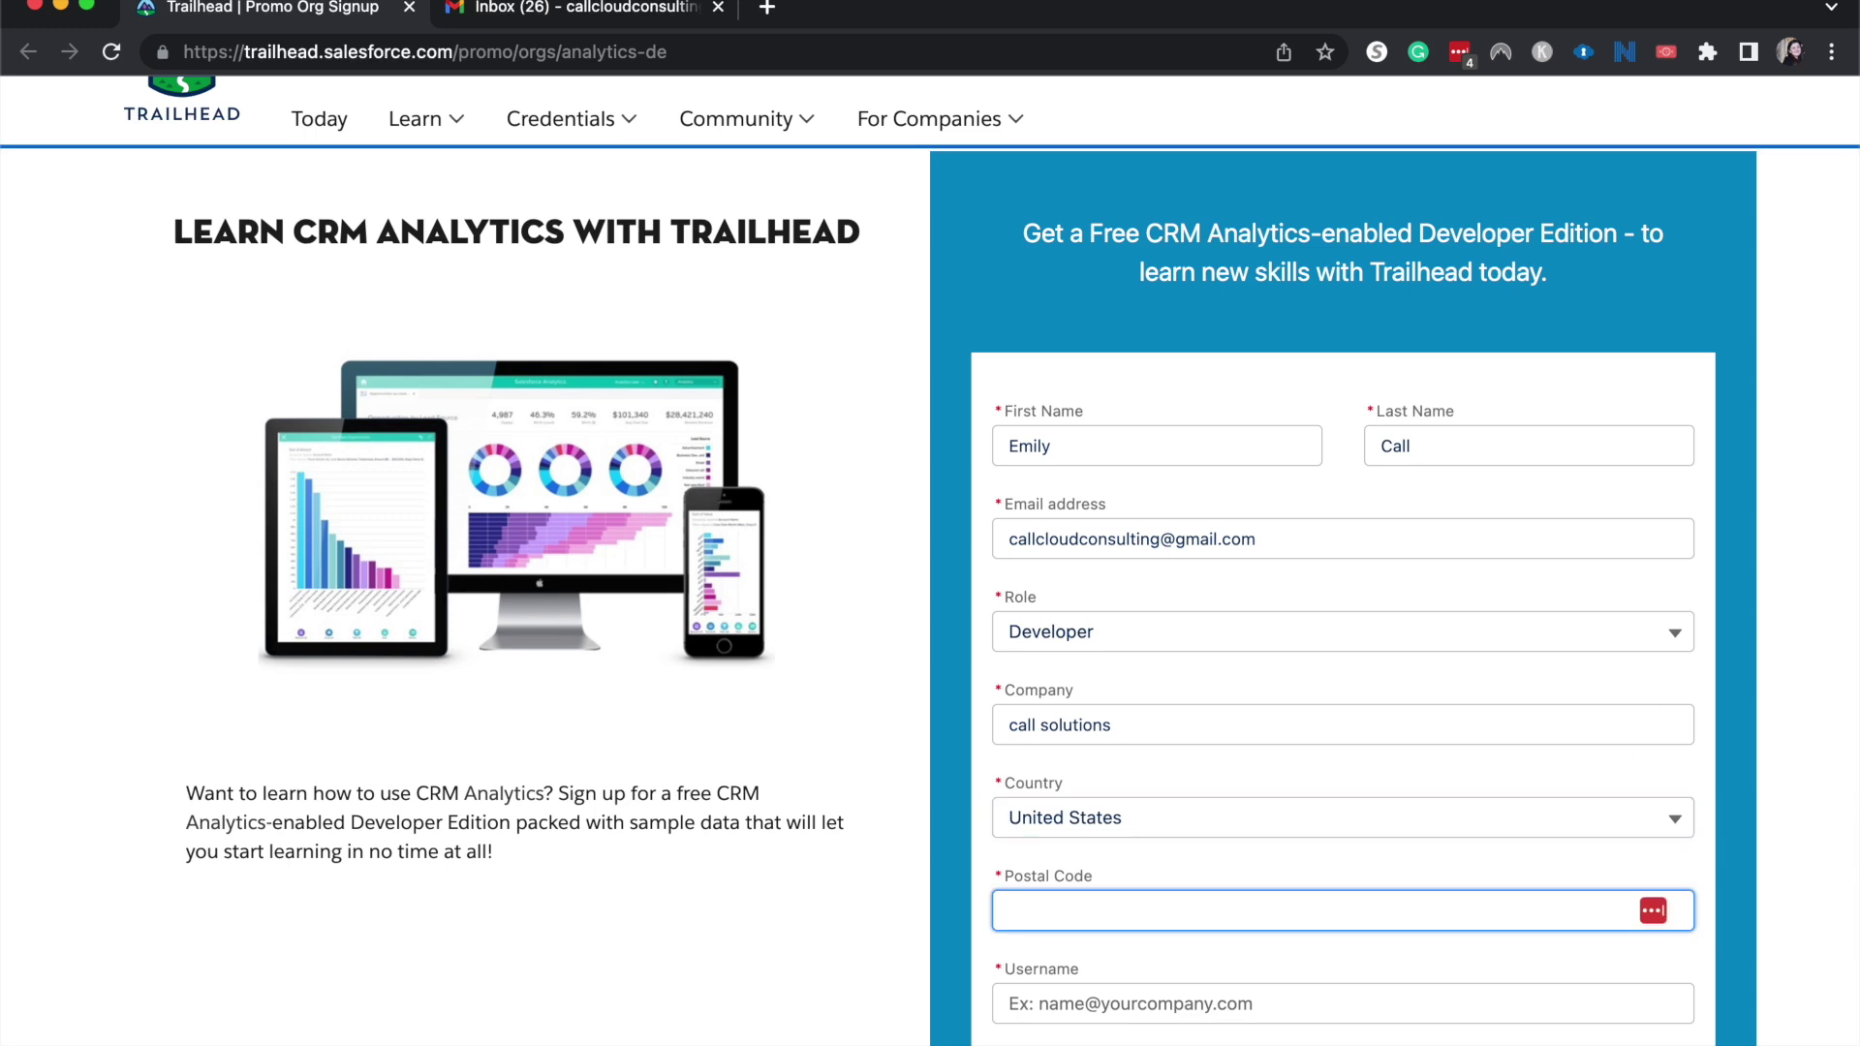
text(90210)
Enter the new org's username in the Username field.
click(1121, 998)
scroll(1173, 1041, down, 3)
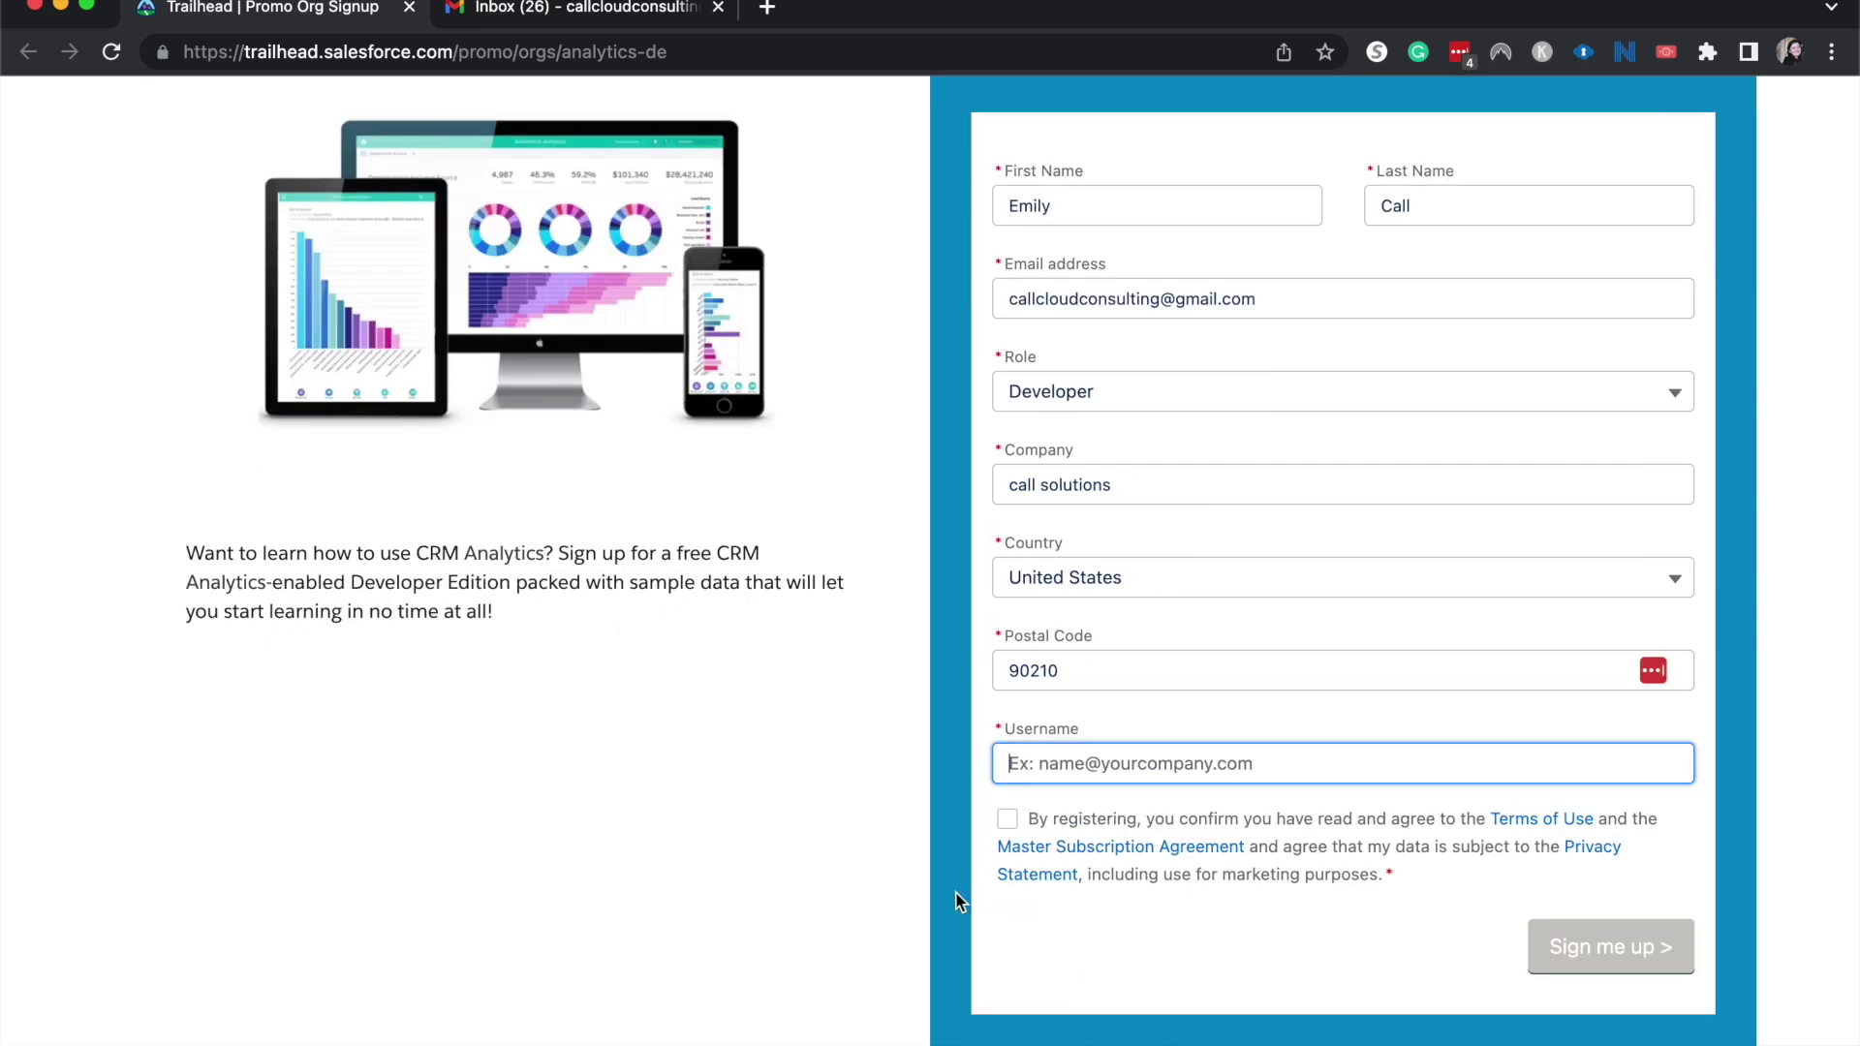
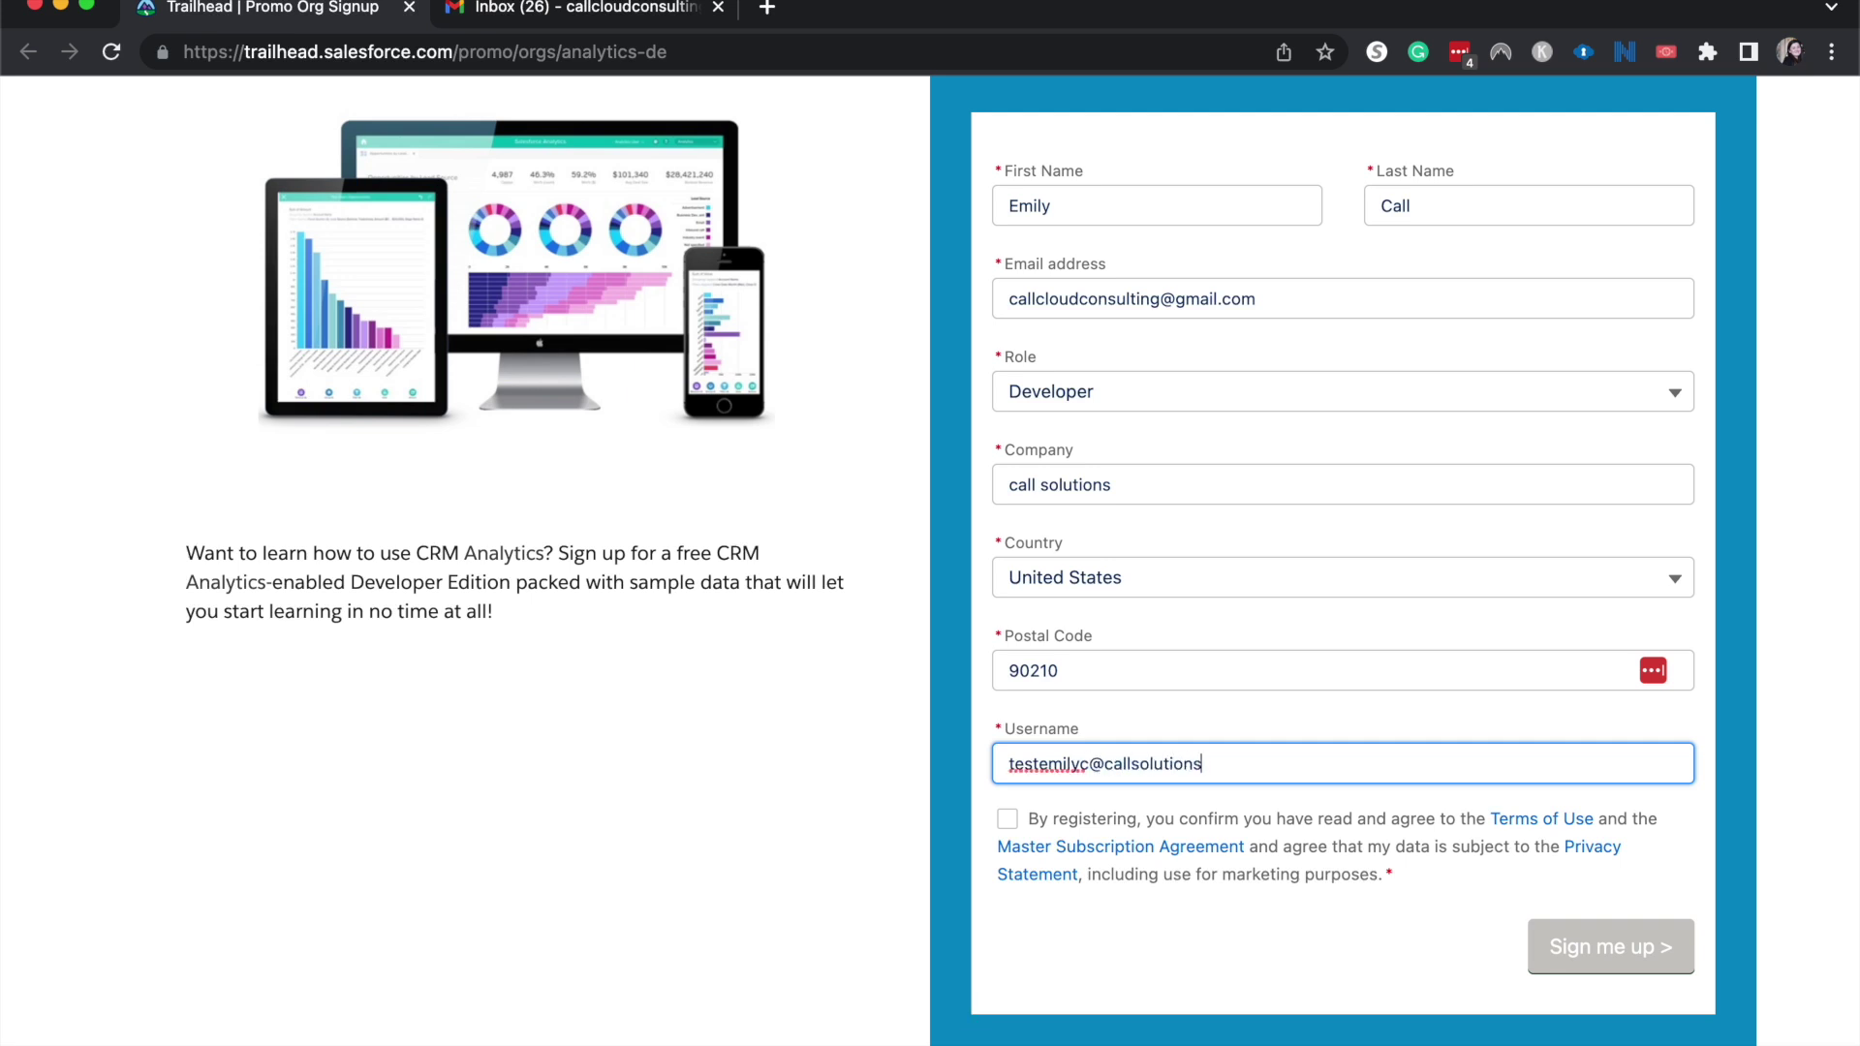
Accept the terms of use and submit the Developer Edition signup with Sign me up.
click(1011, 816)
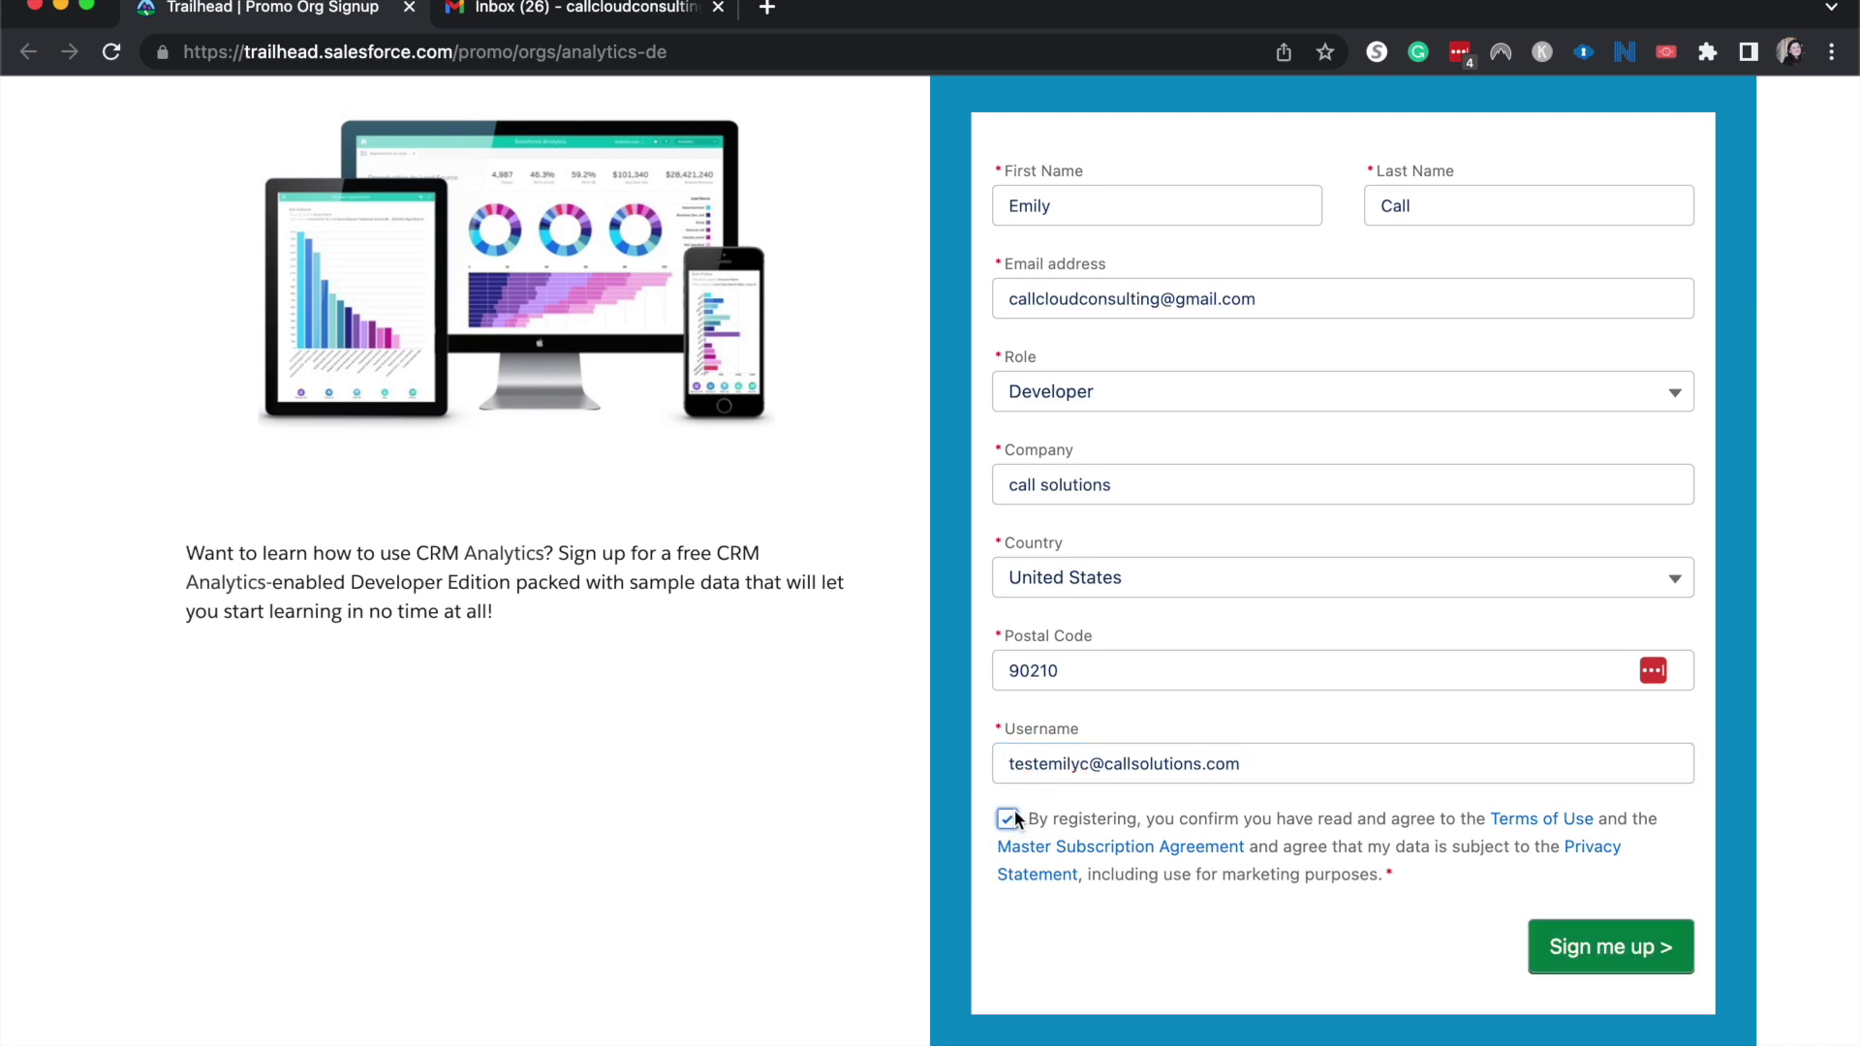
click(1093, 765)
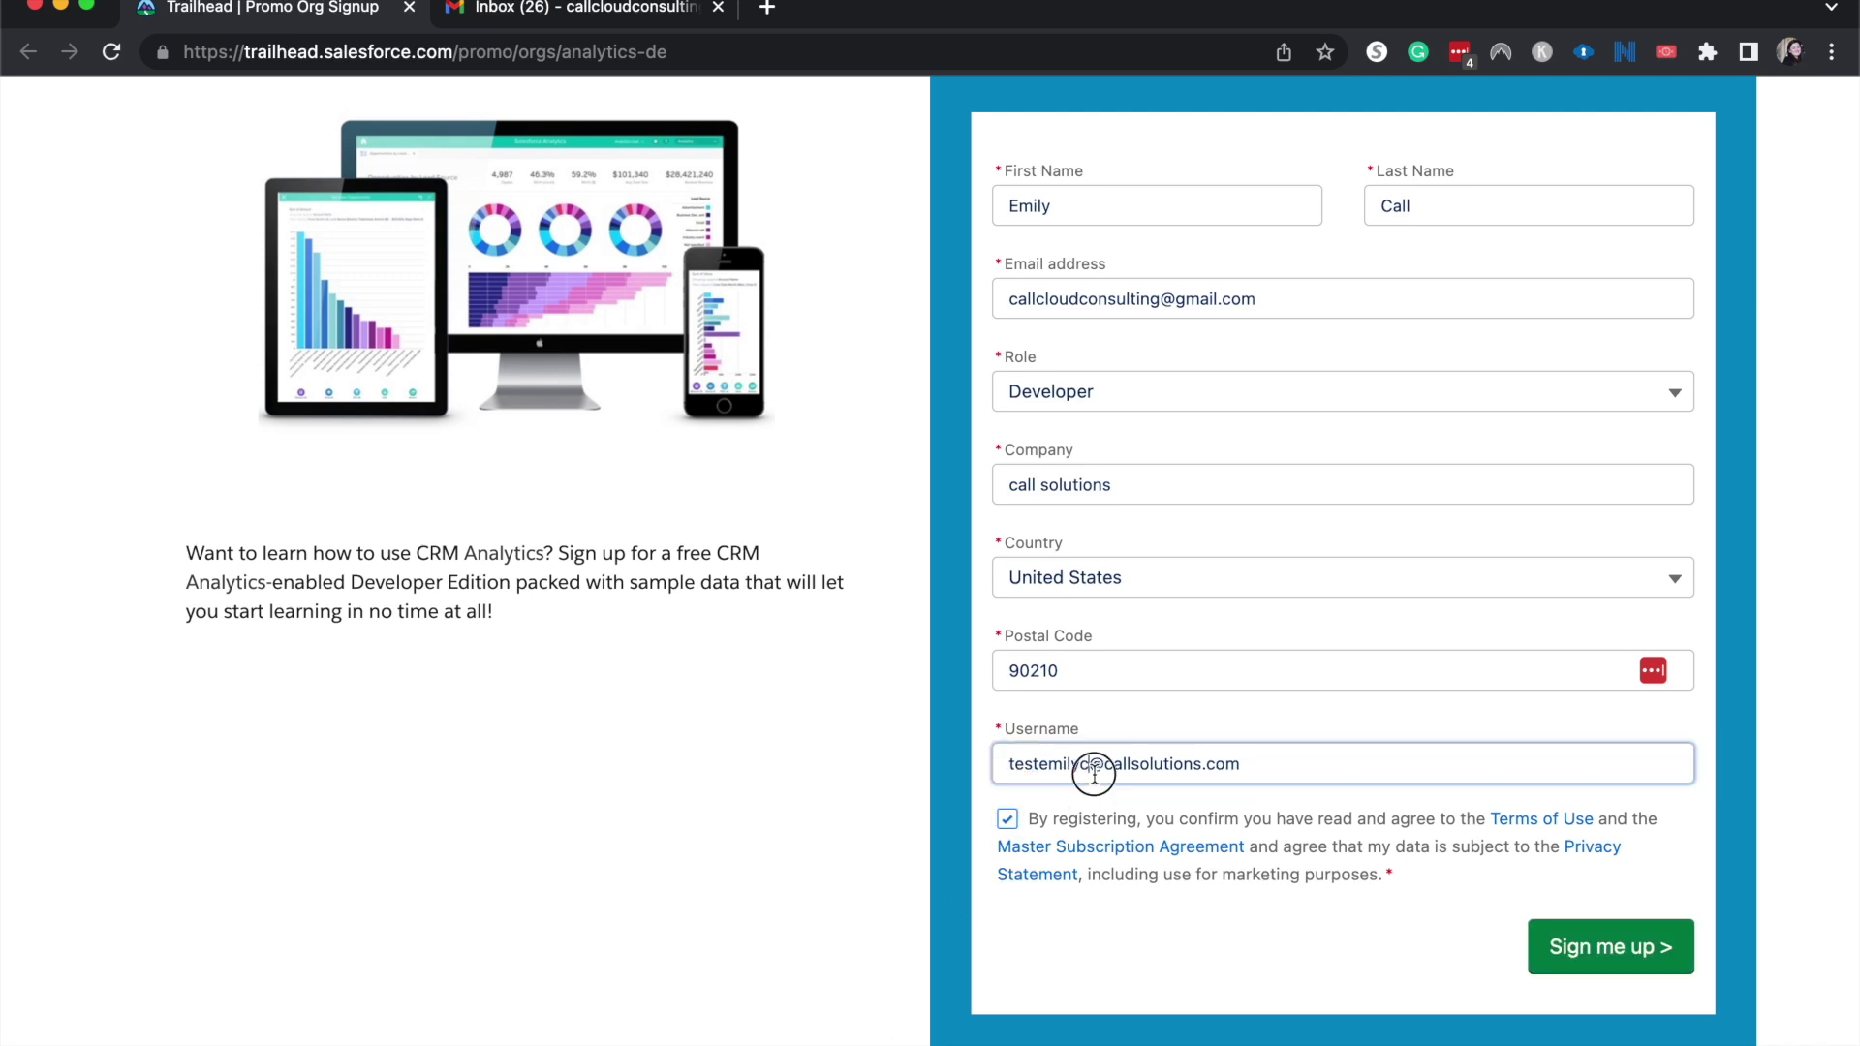
click(1267, 753)
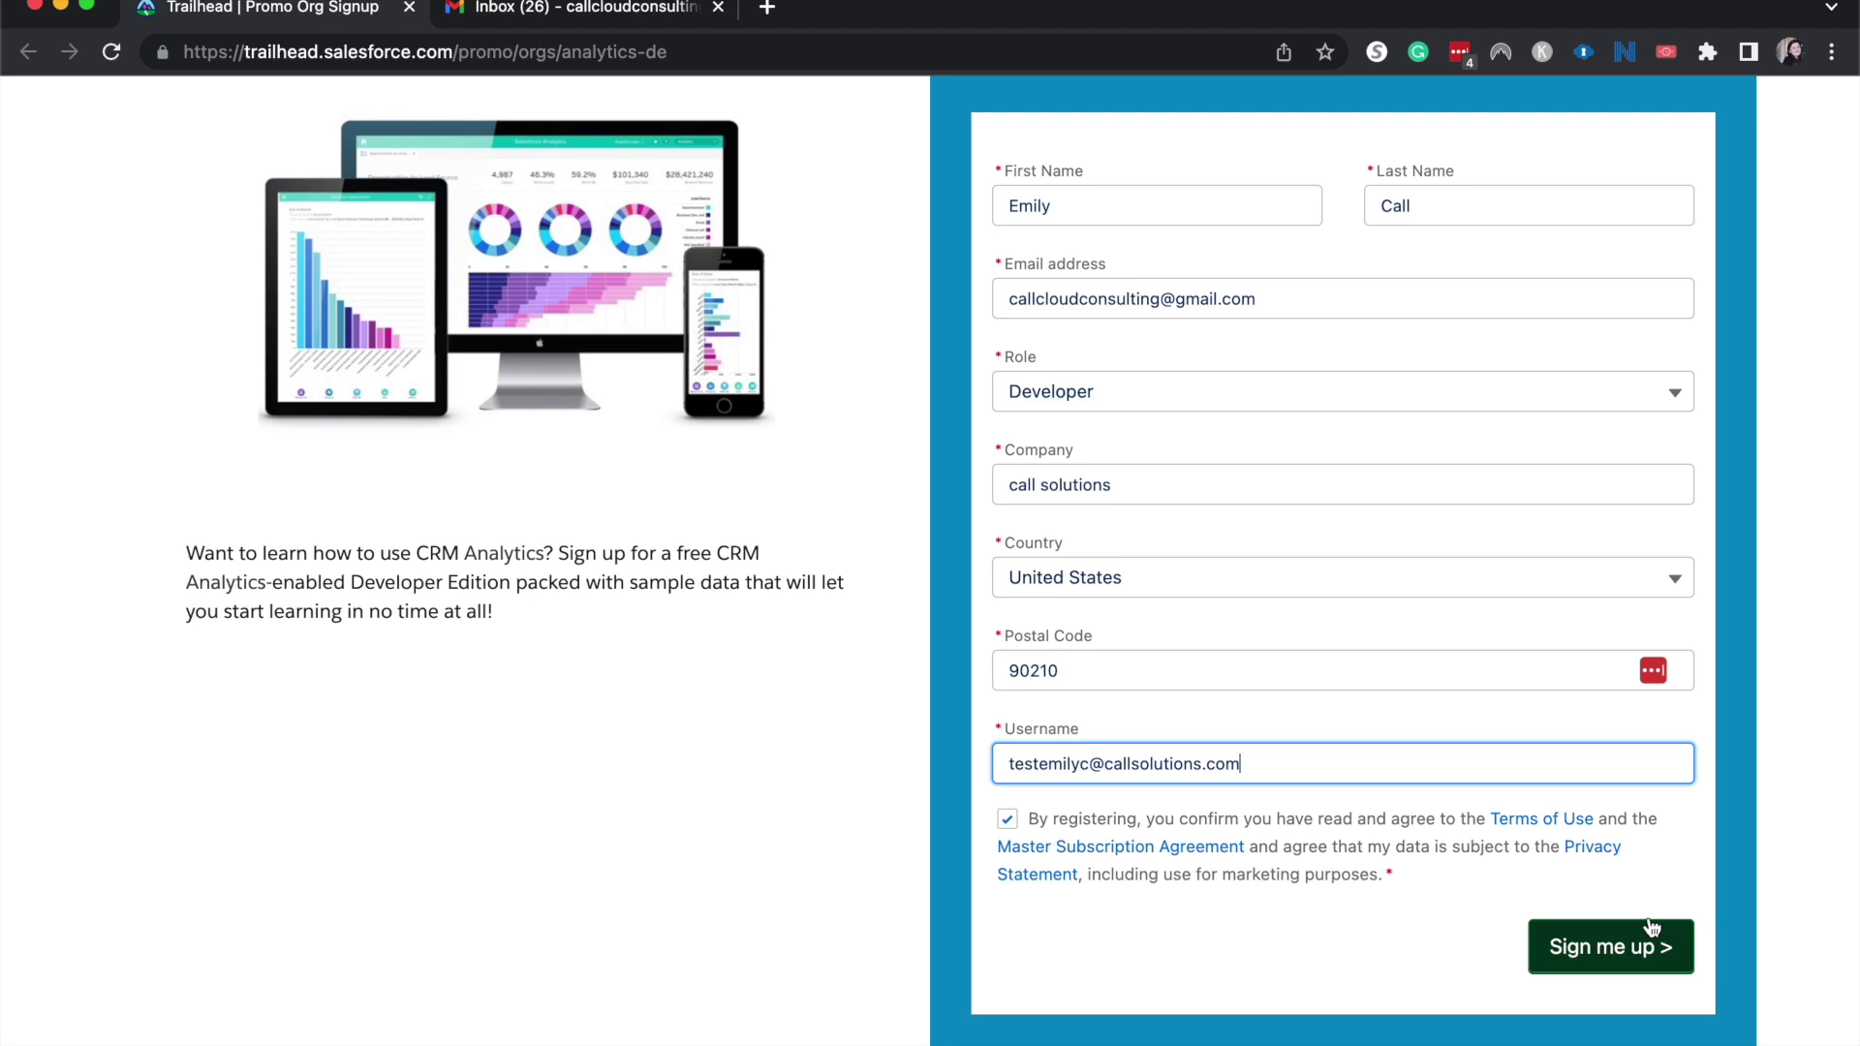
click(1605, 957)
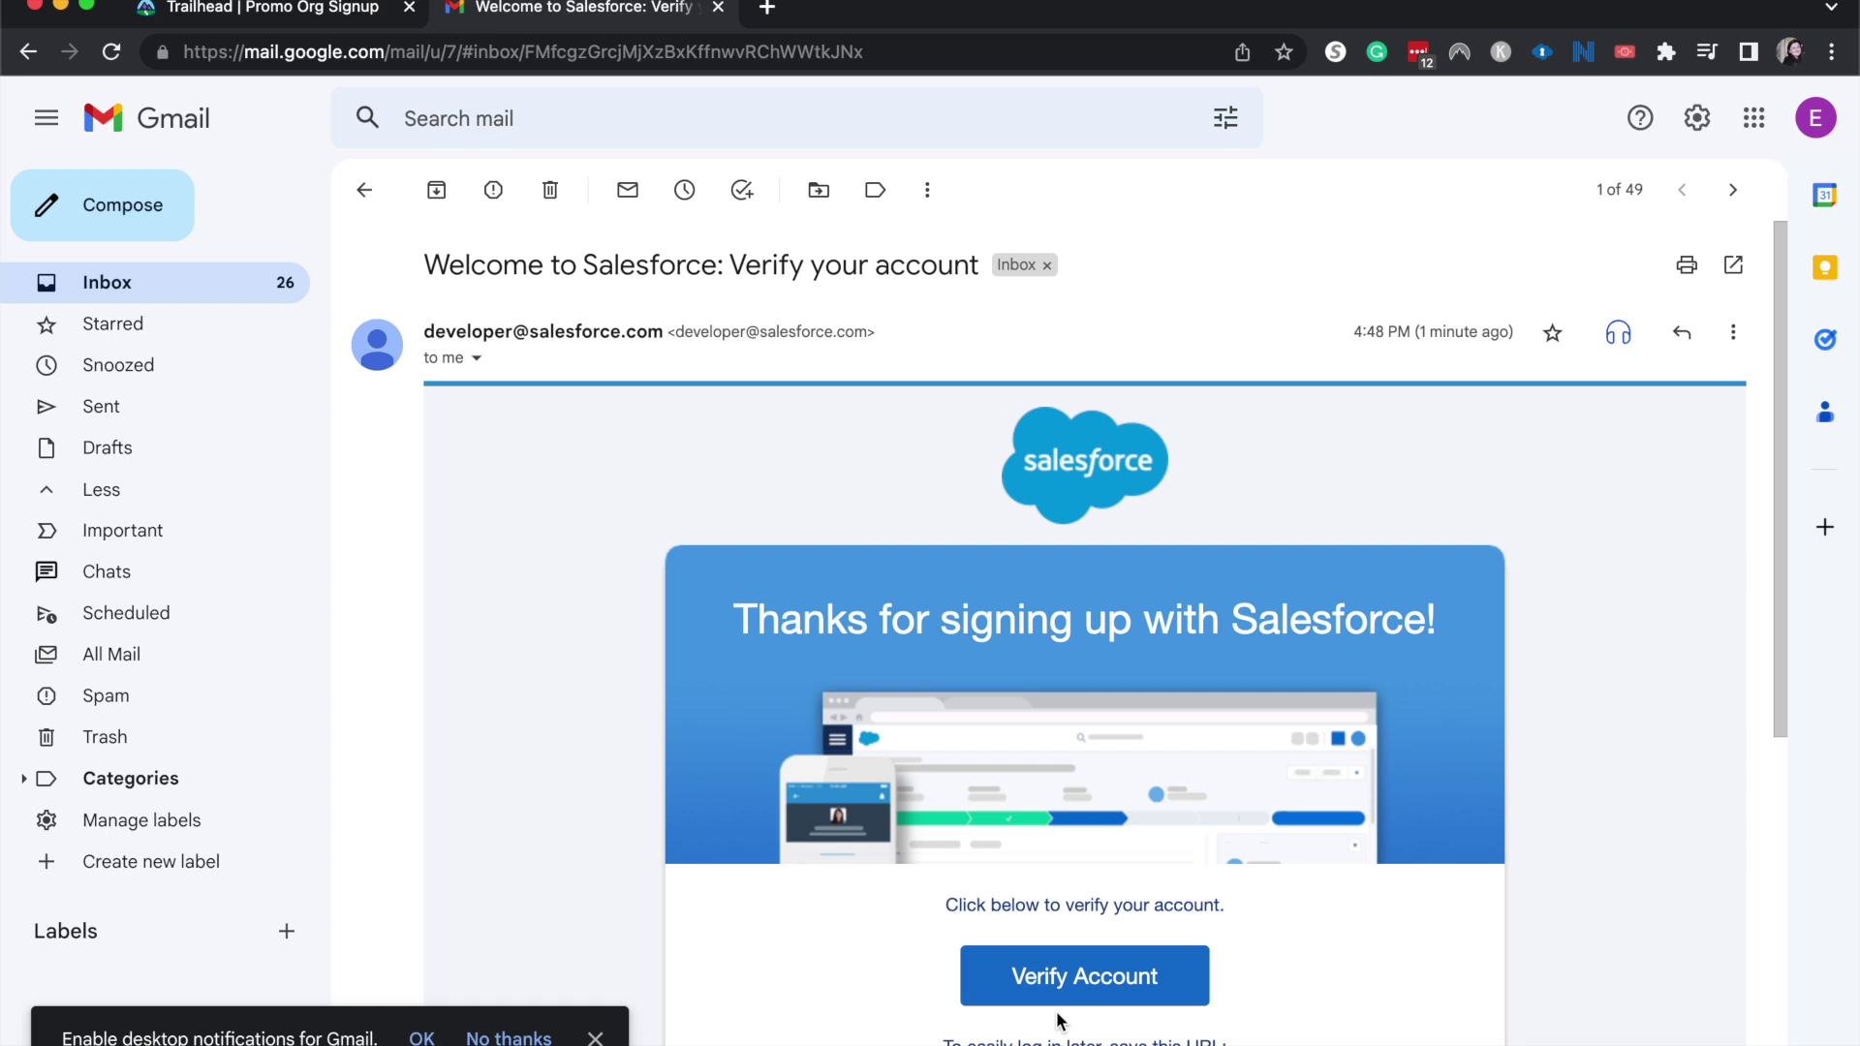
Use the Verify Account link in the welcome e-mail to confirm the new Salesforce account.
scroll(1271, 970, down, 2)
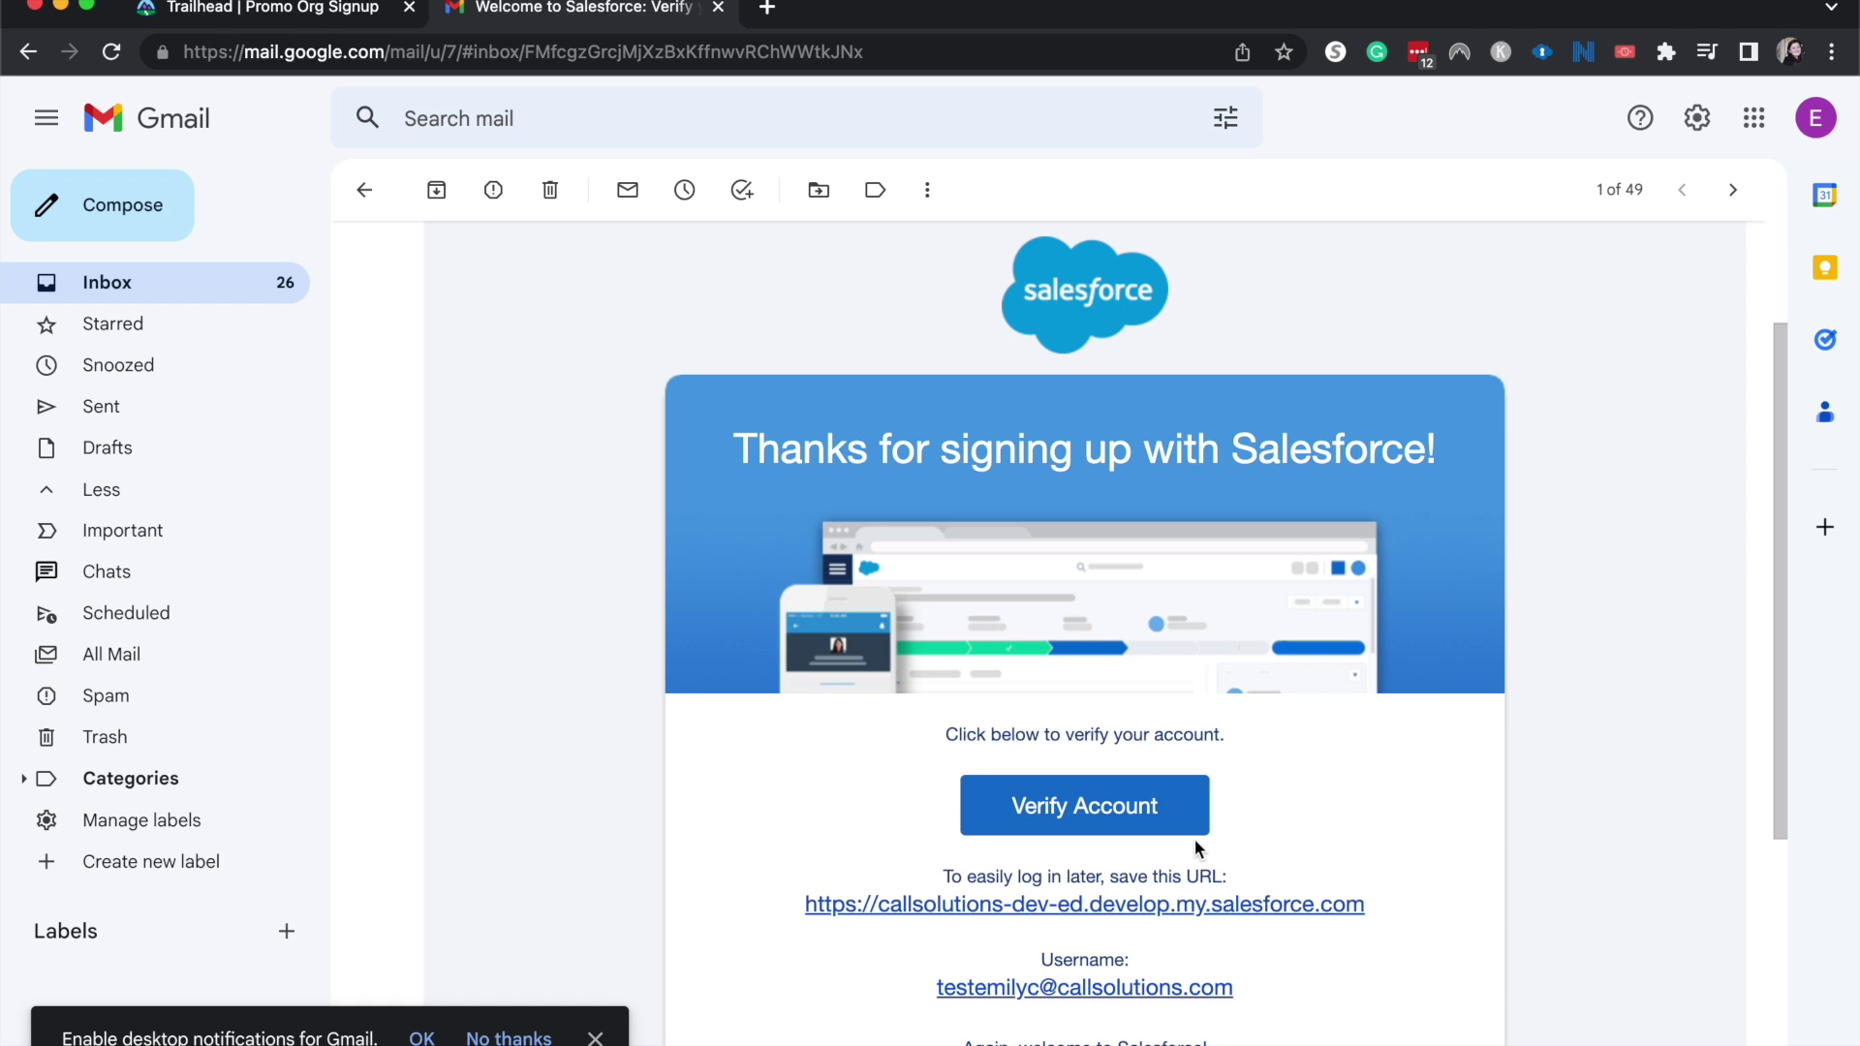
click(1078, 786)
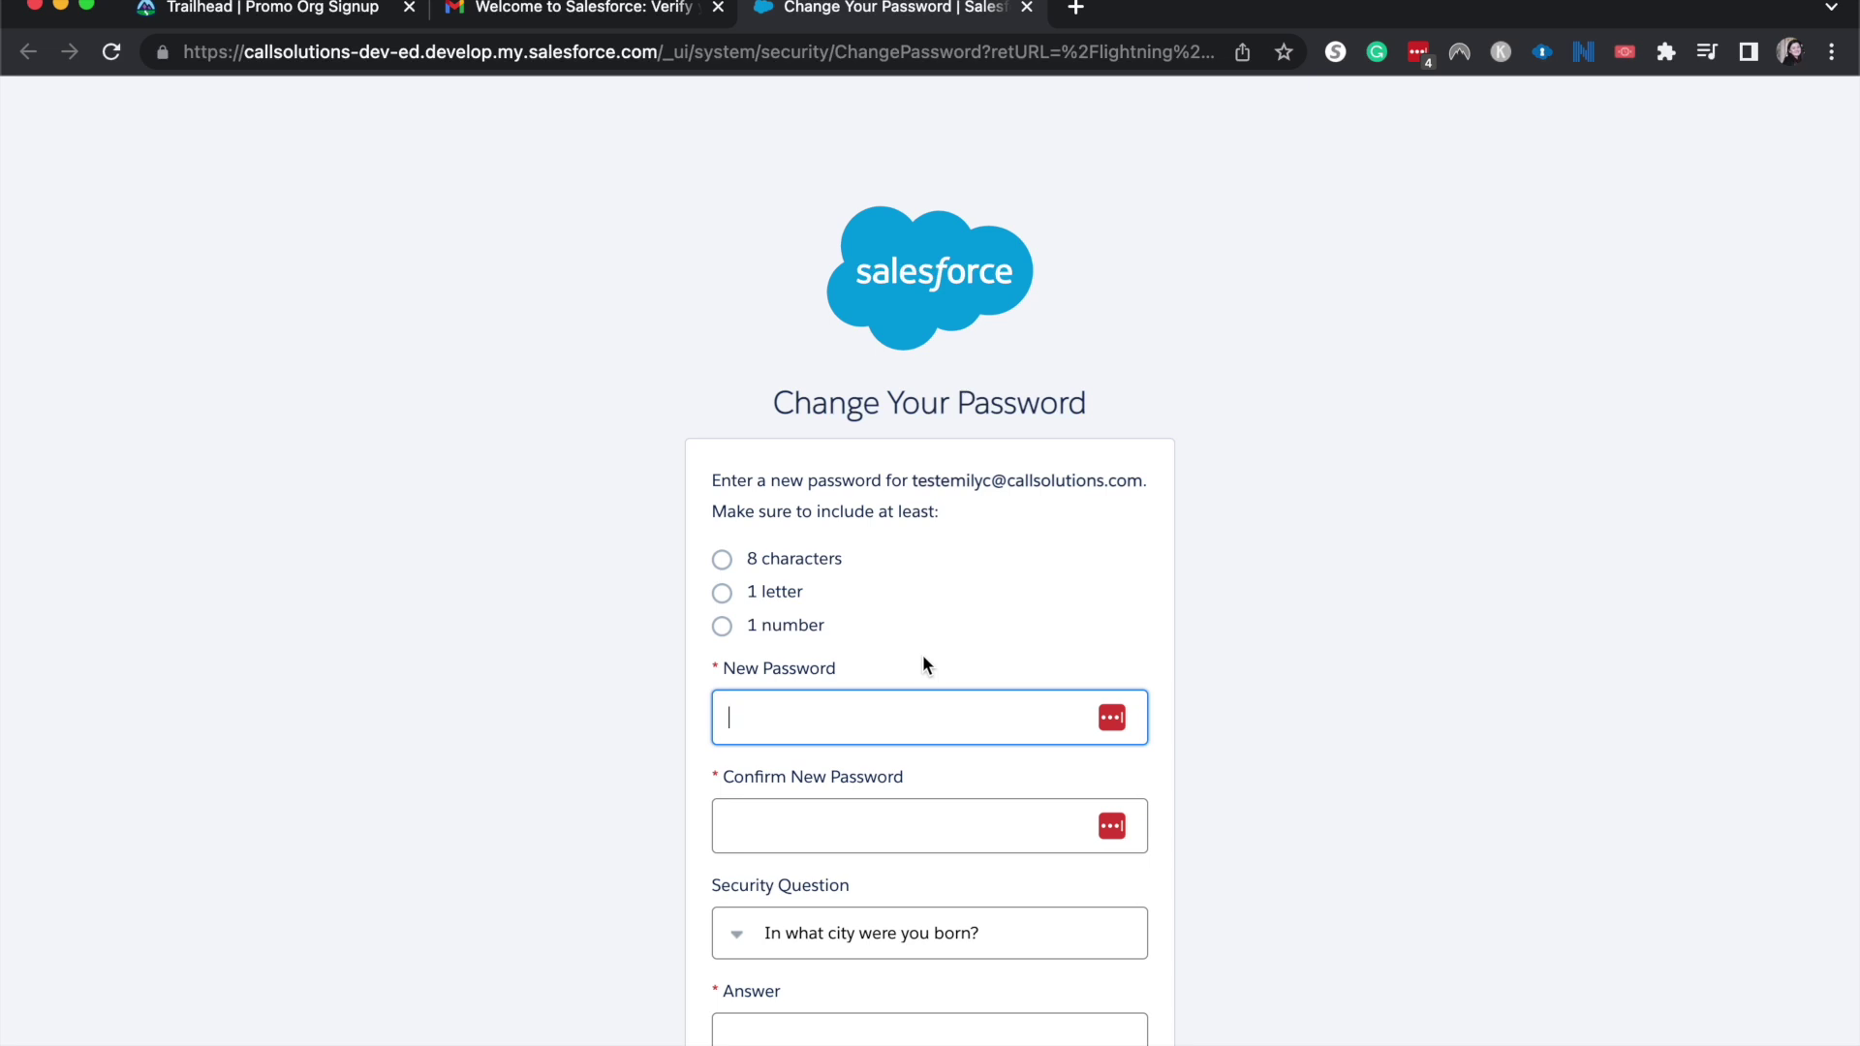
Enter and confirm the new password, give the security answer, and save with Change Password.
text(password123456)
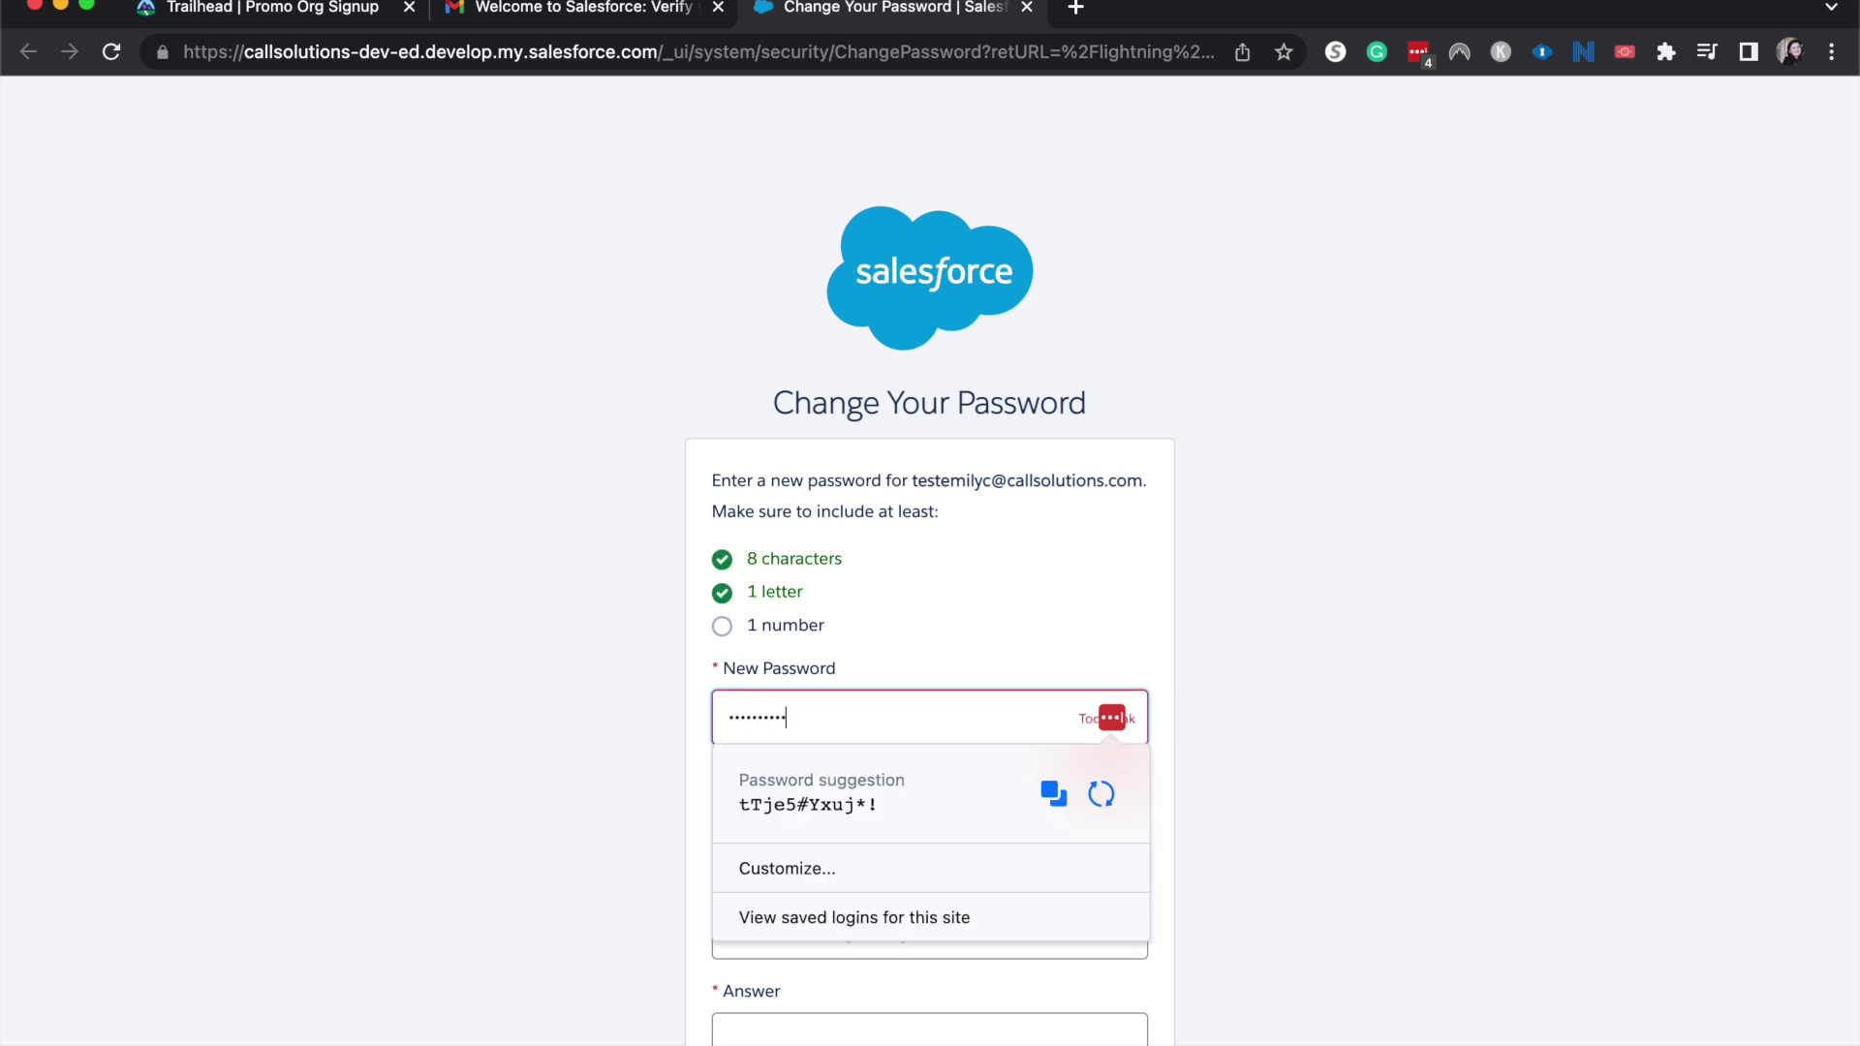
key(Tab)
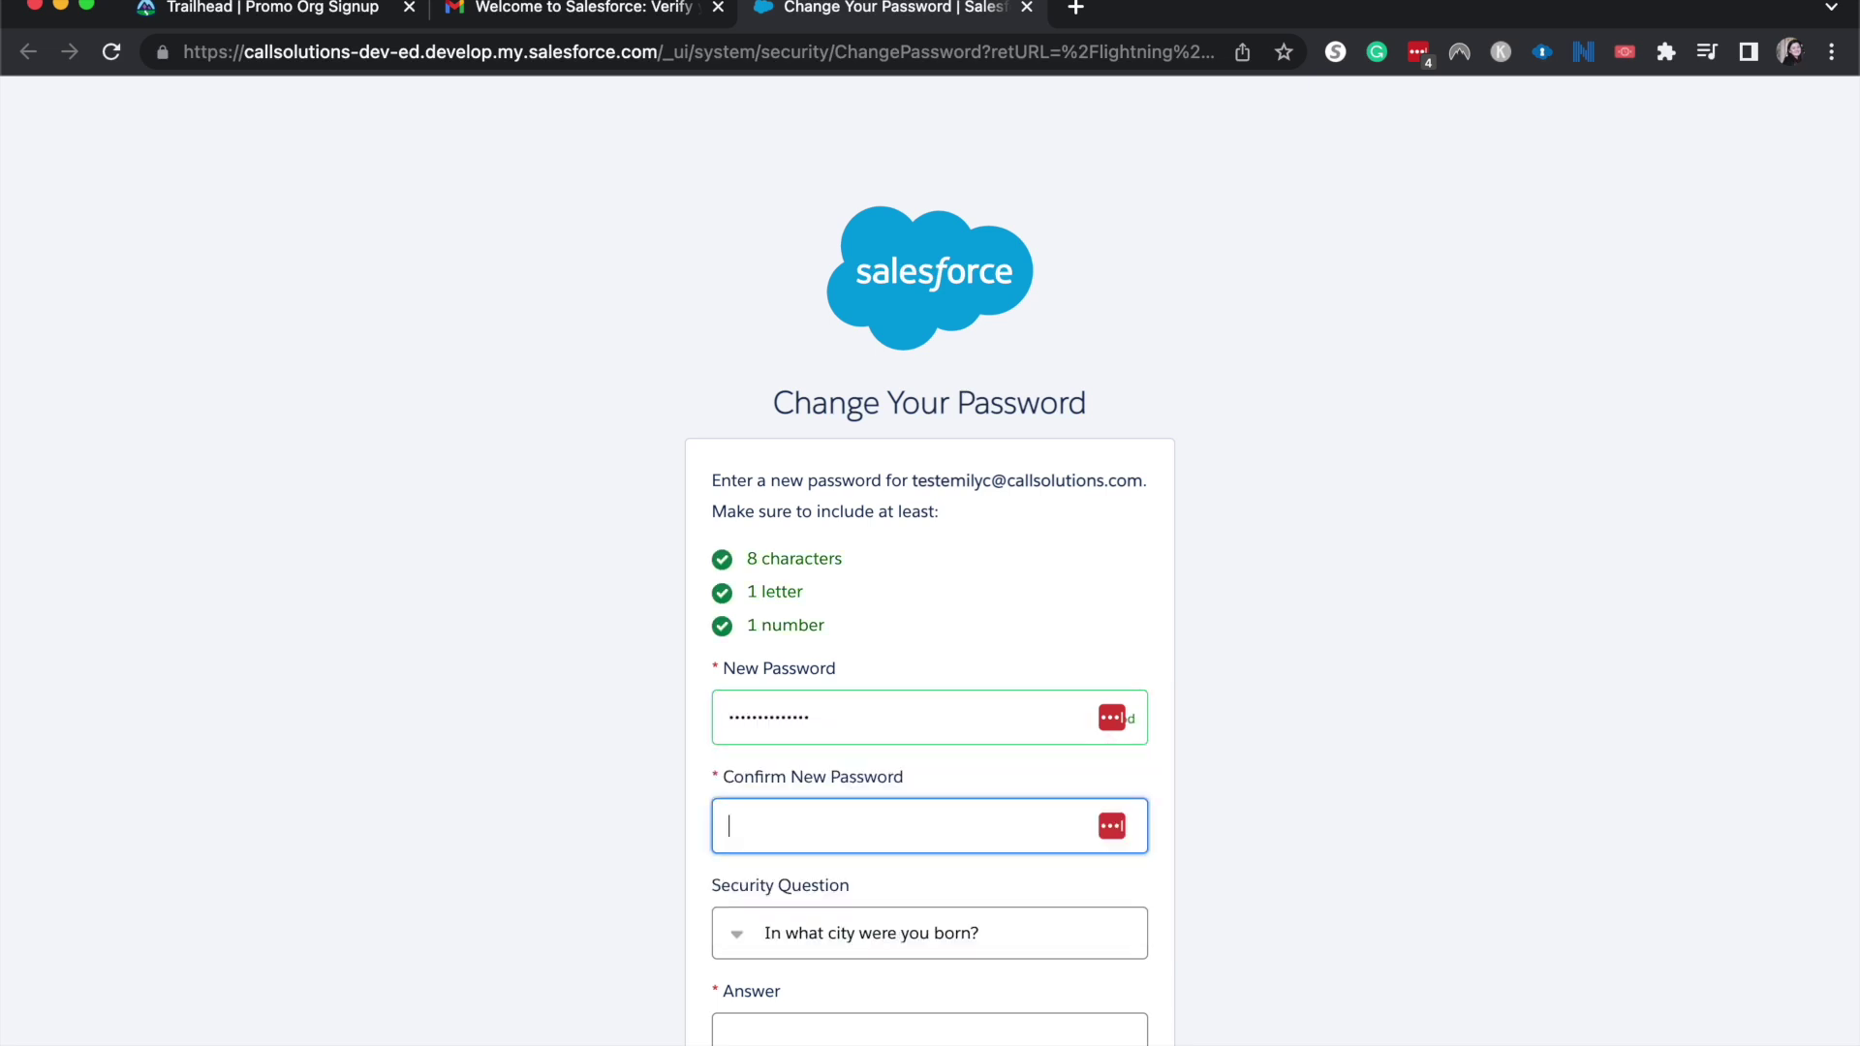
text(password123456)
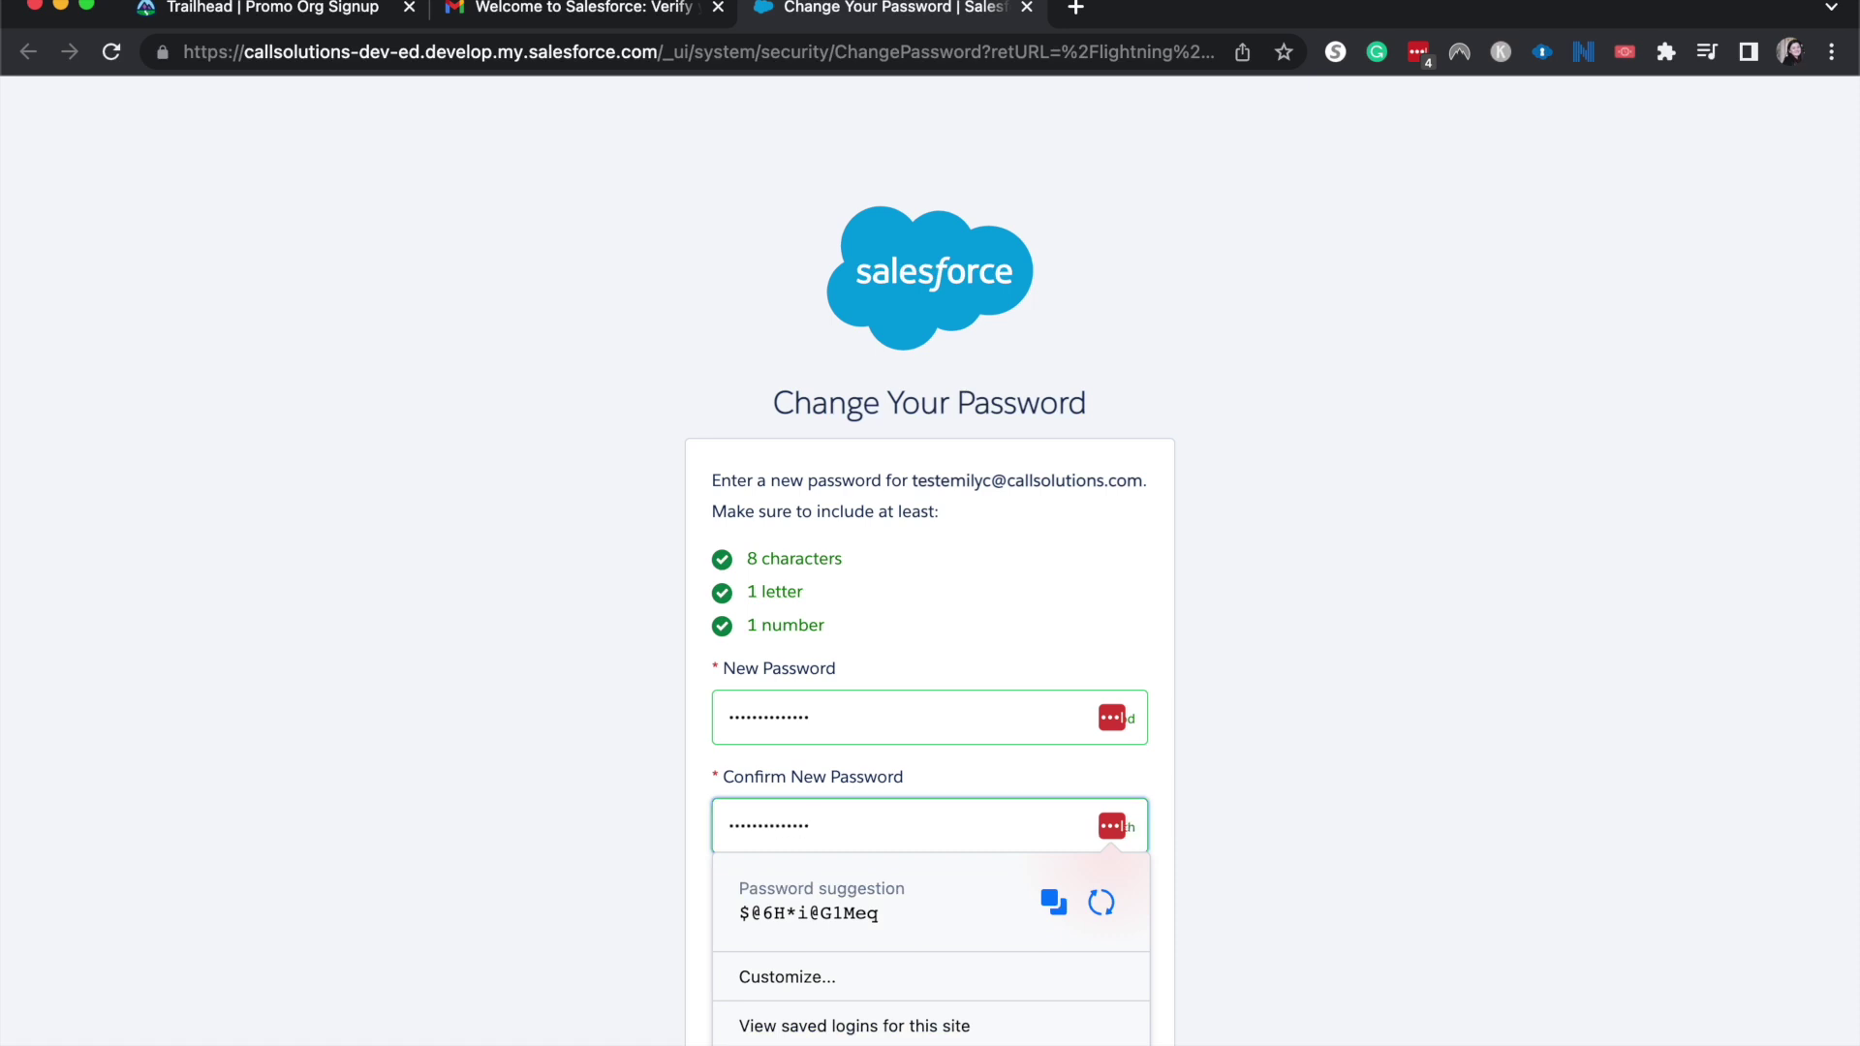
key(Tab)
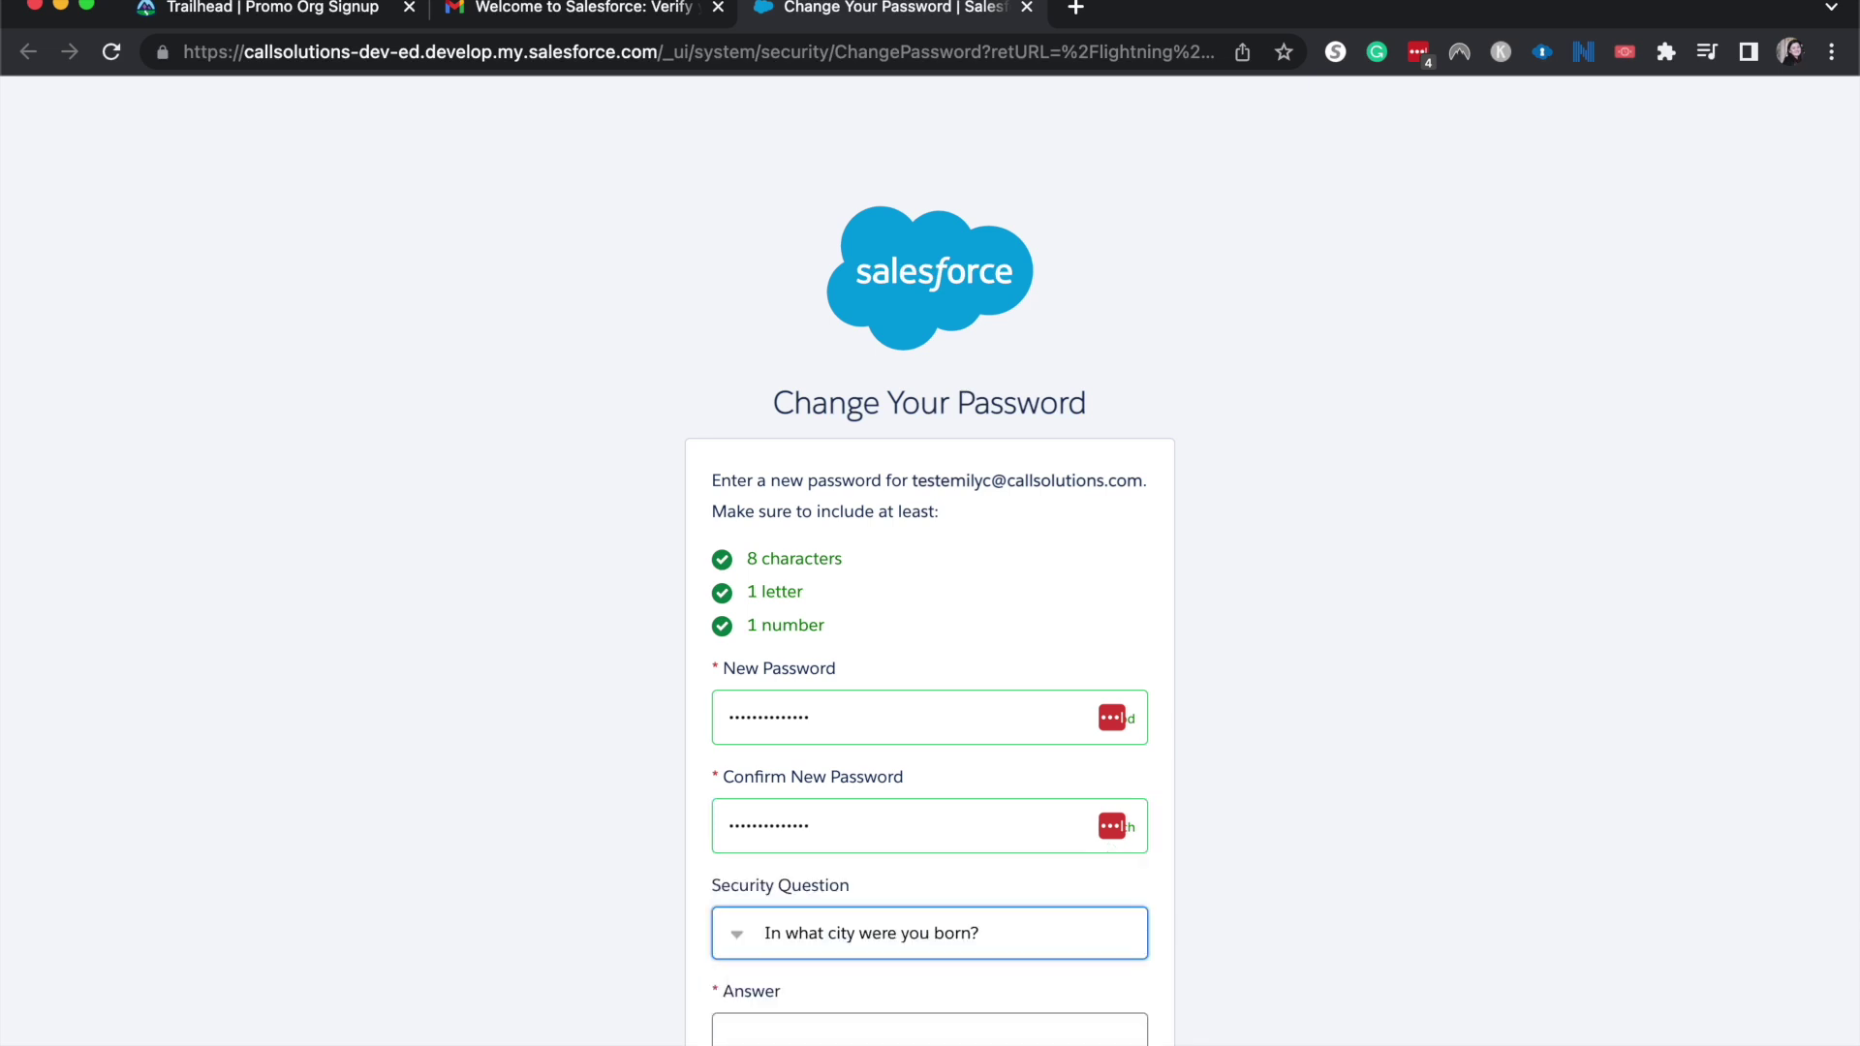
scroll(1153, 988, down, 1)
click(1124, 974)
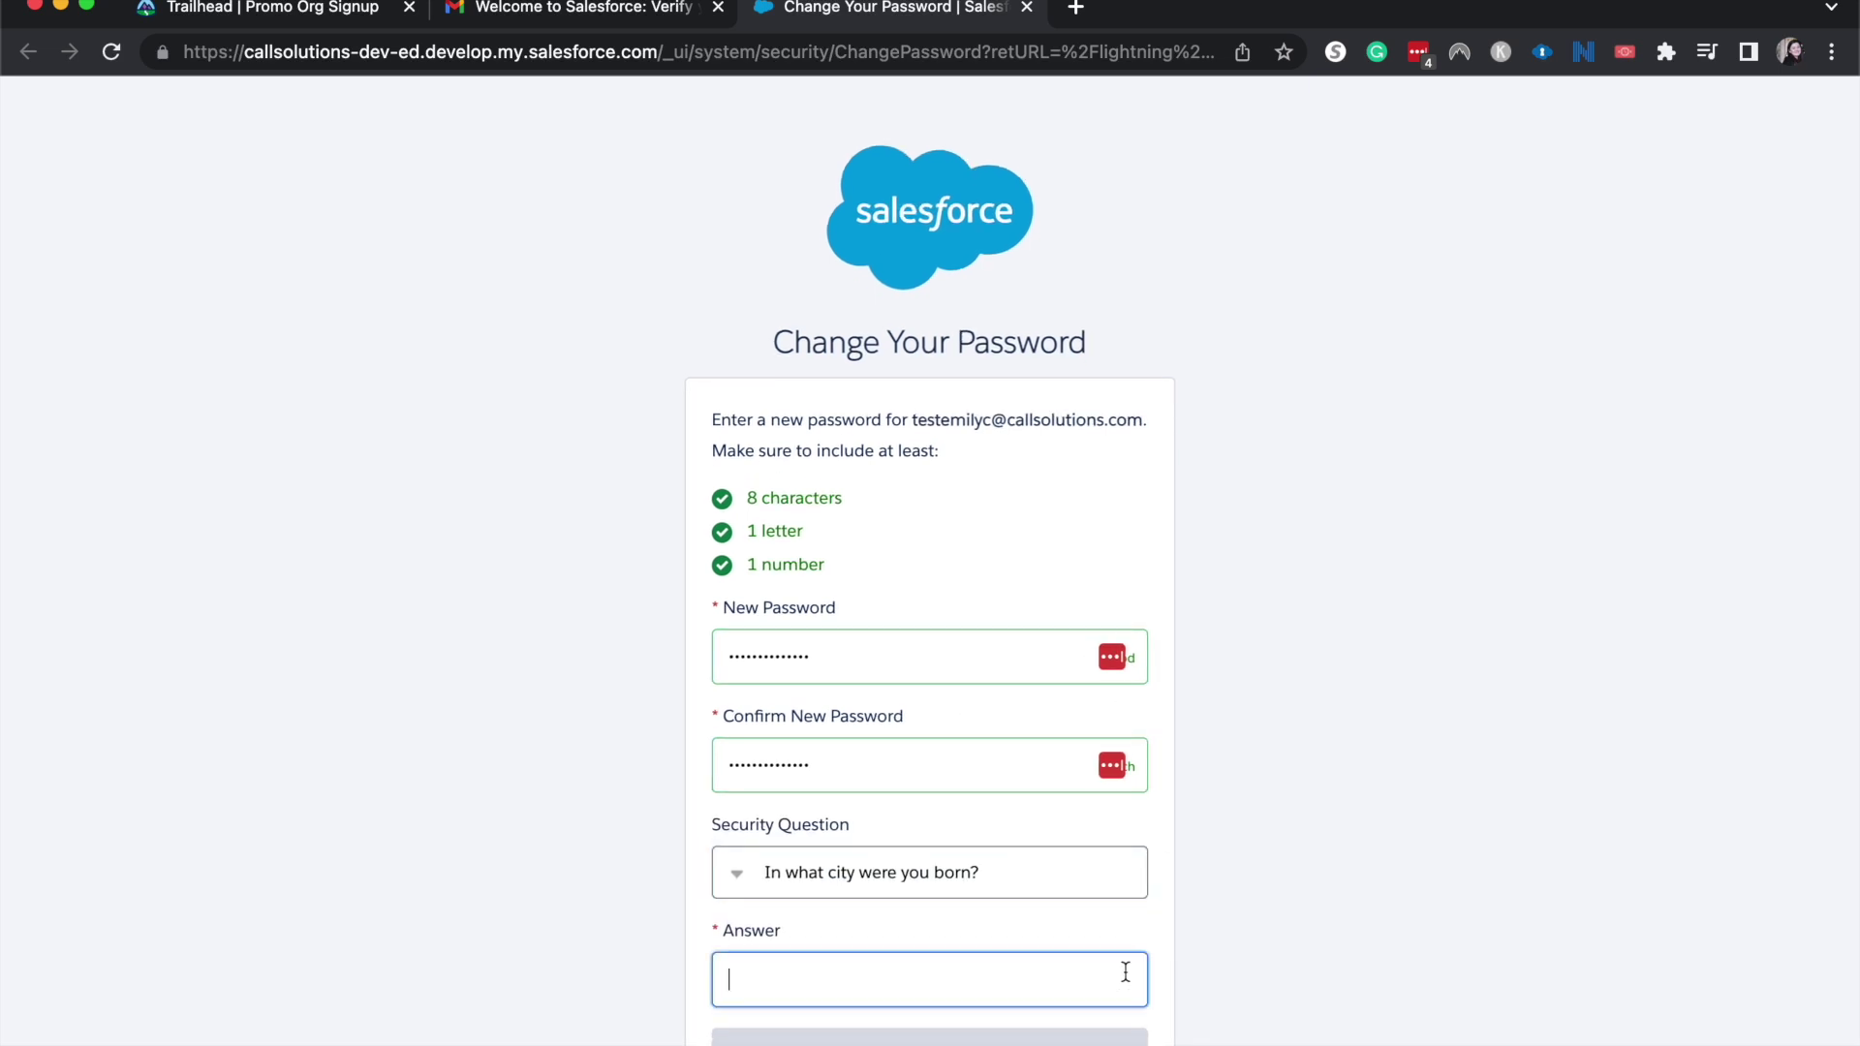
text(Salesforce)
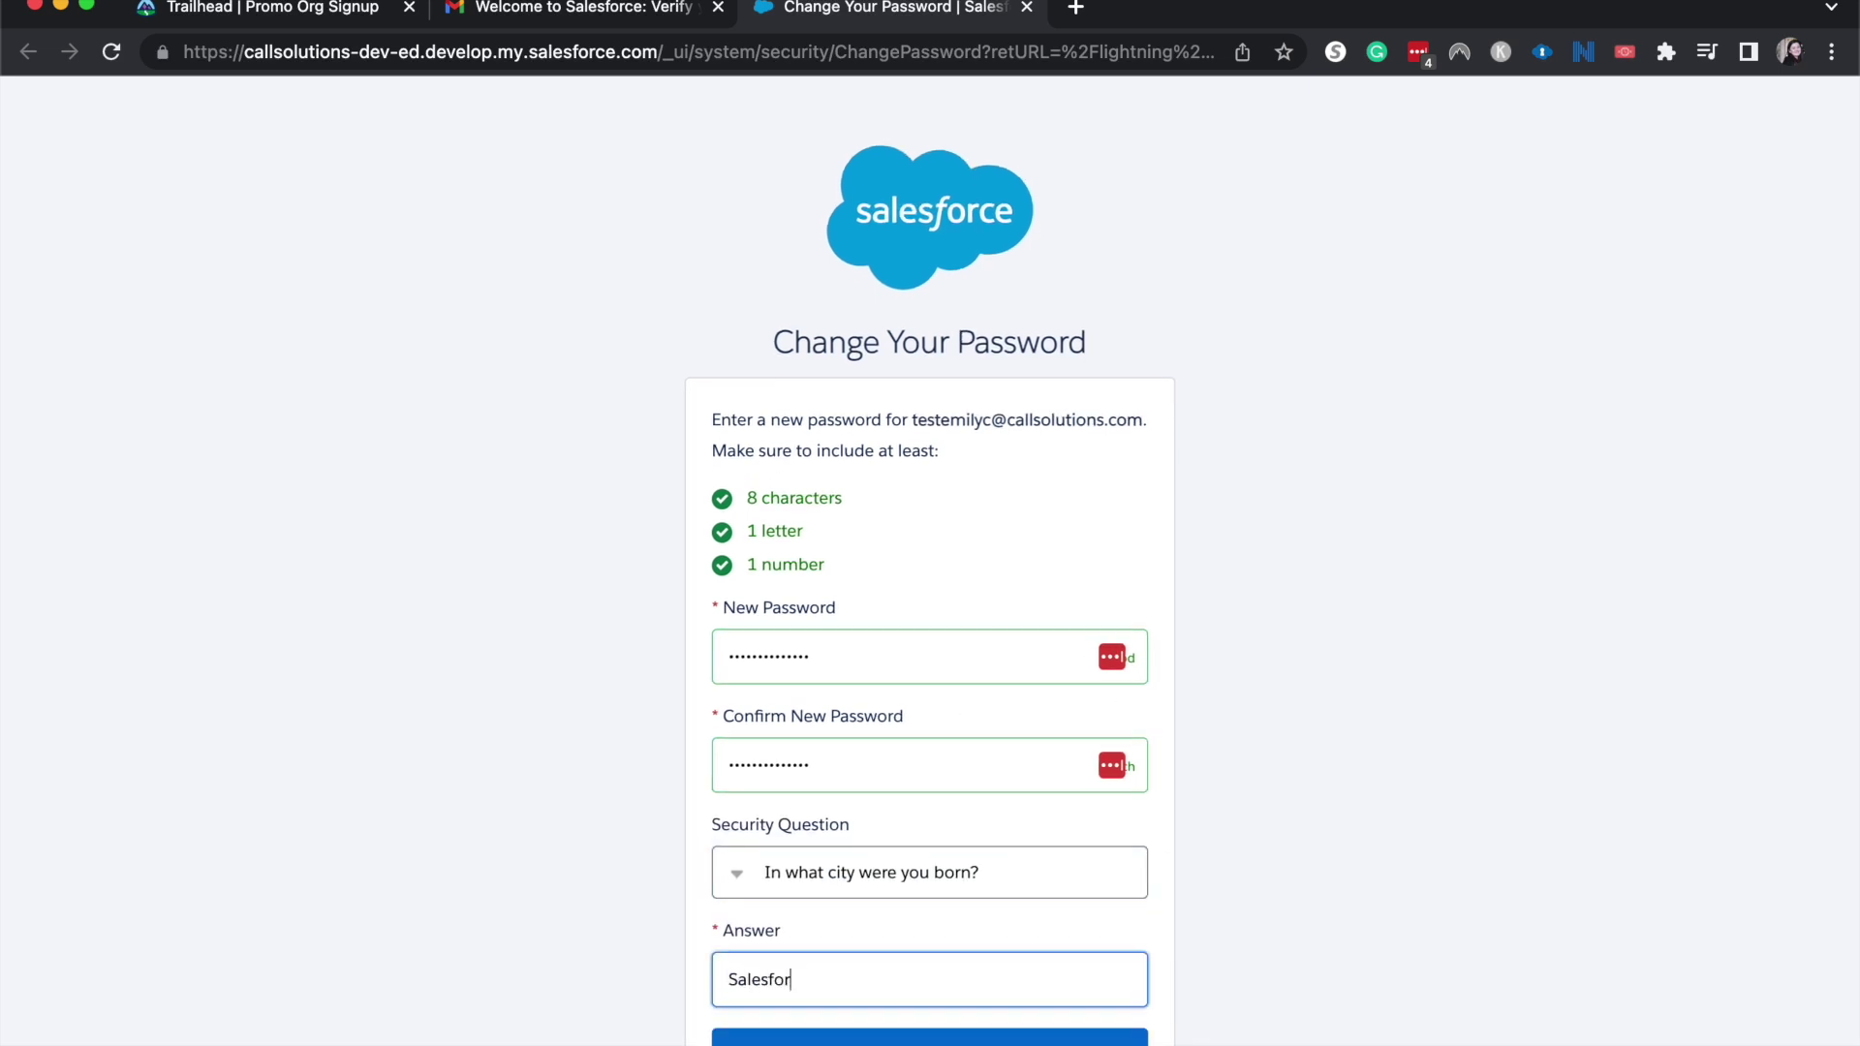
click(1078, 1039)
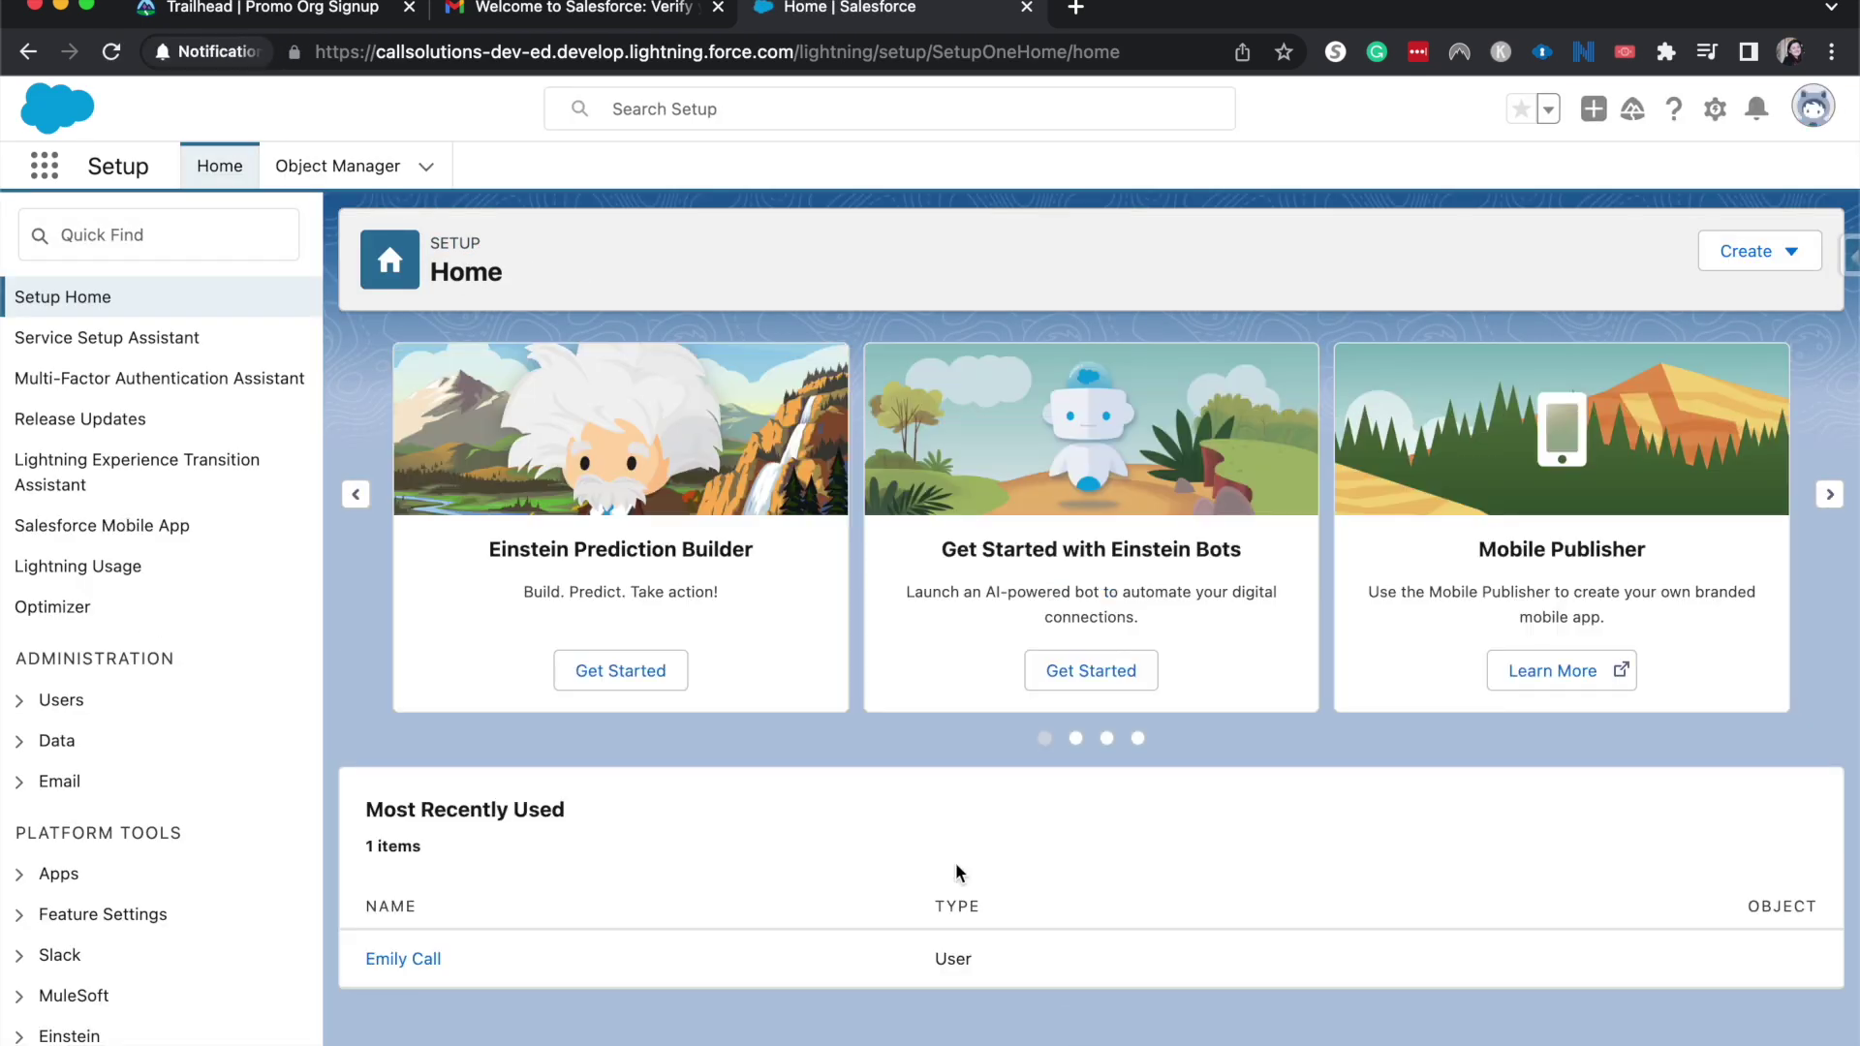
Launch Analytics Studio from the App Launcher in its own browser tab.
click(68, 169)
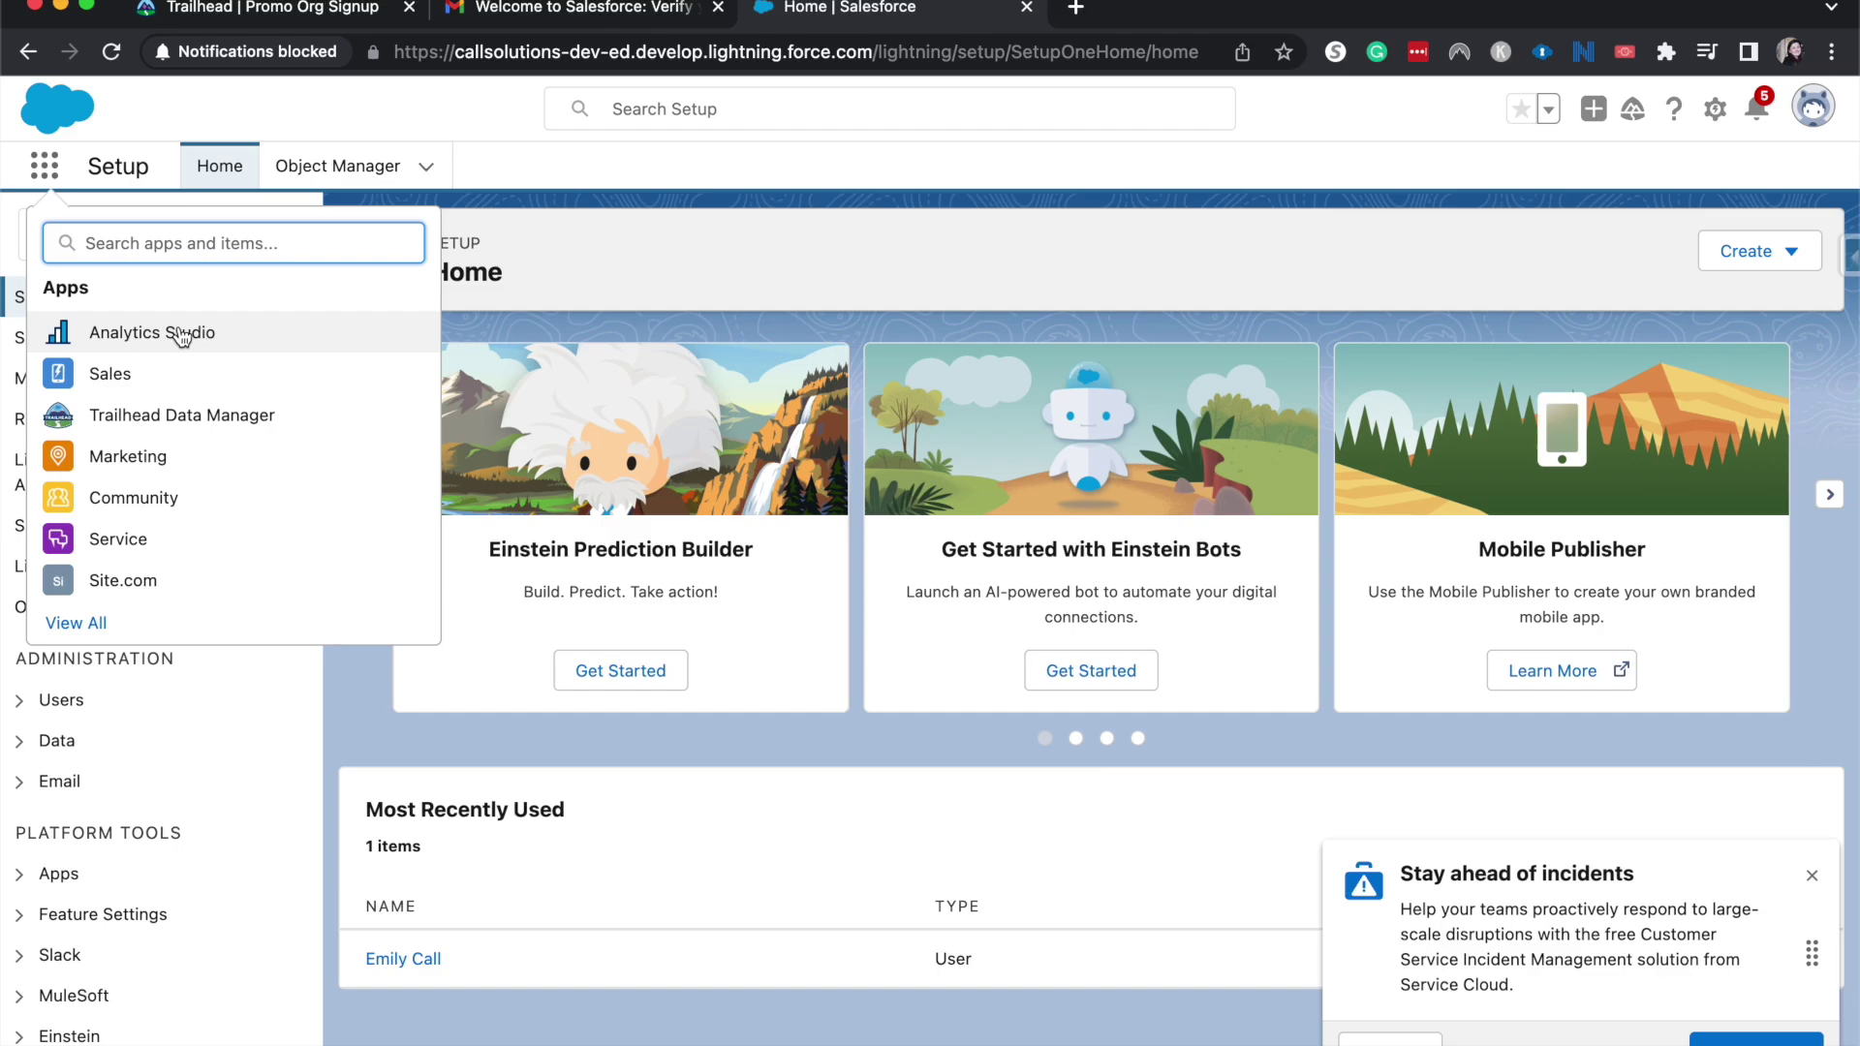
click(183, 336)
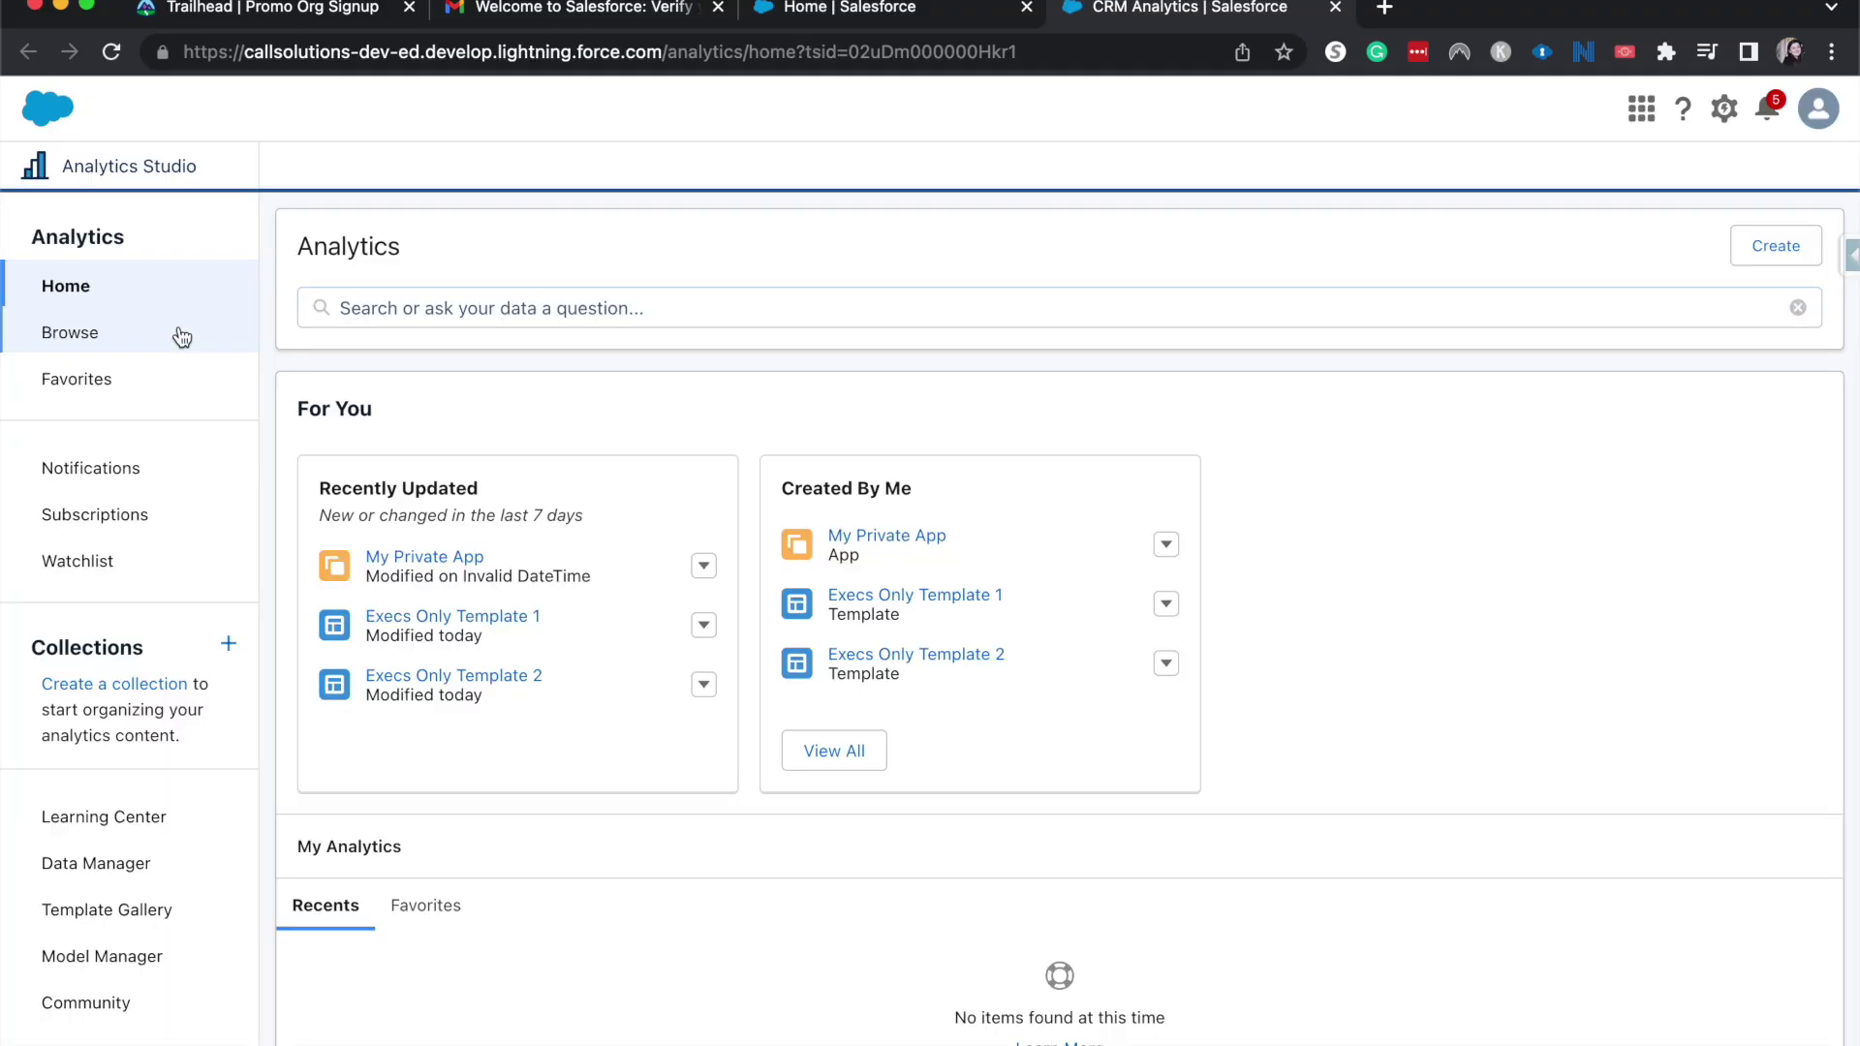
click(934, 9)
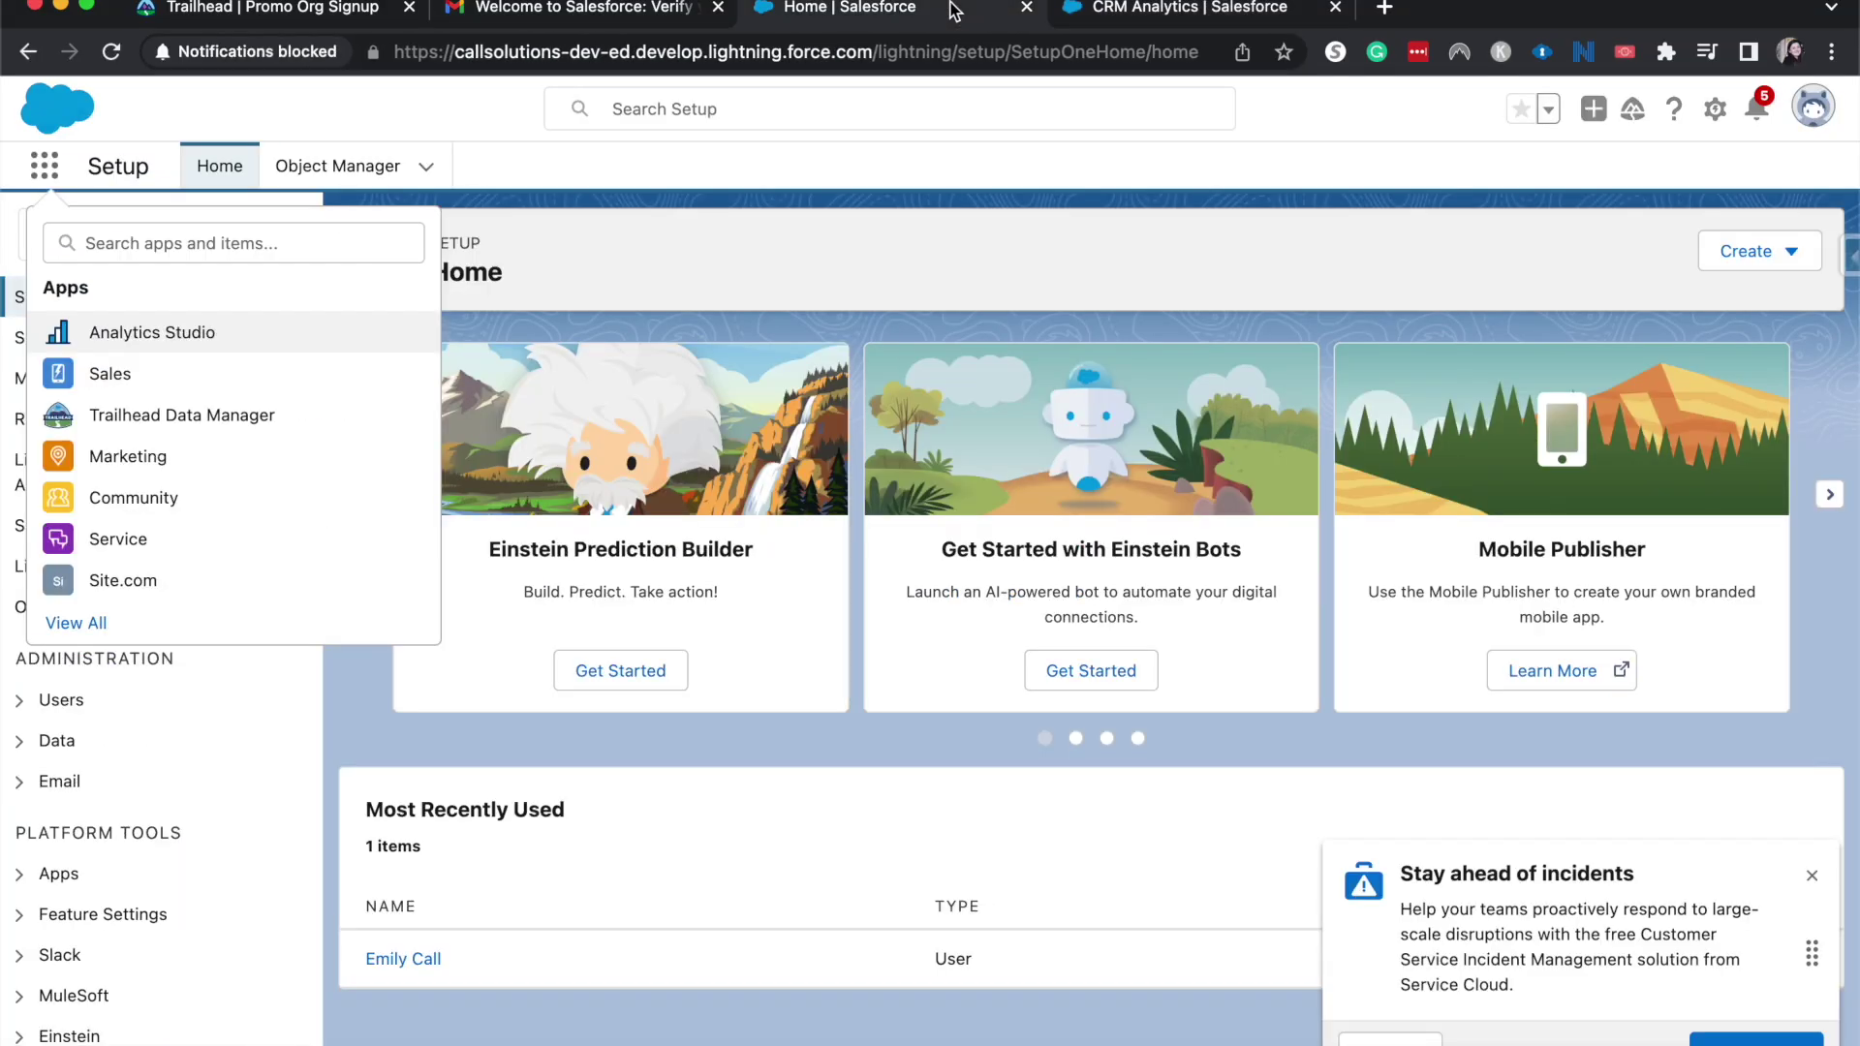
click(1230, 9)
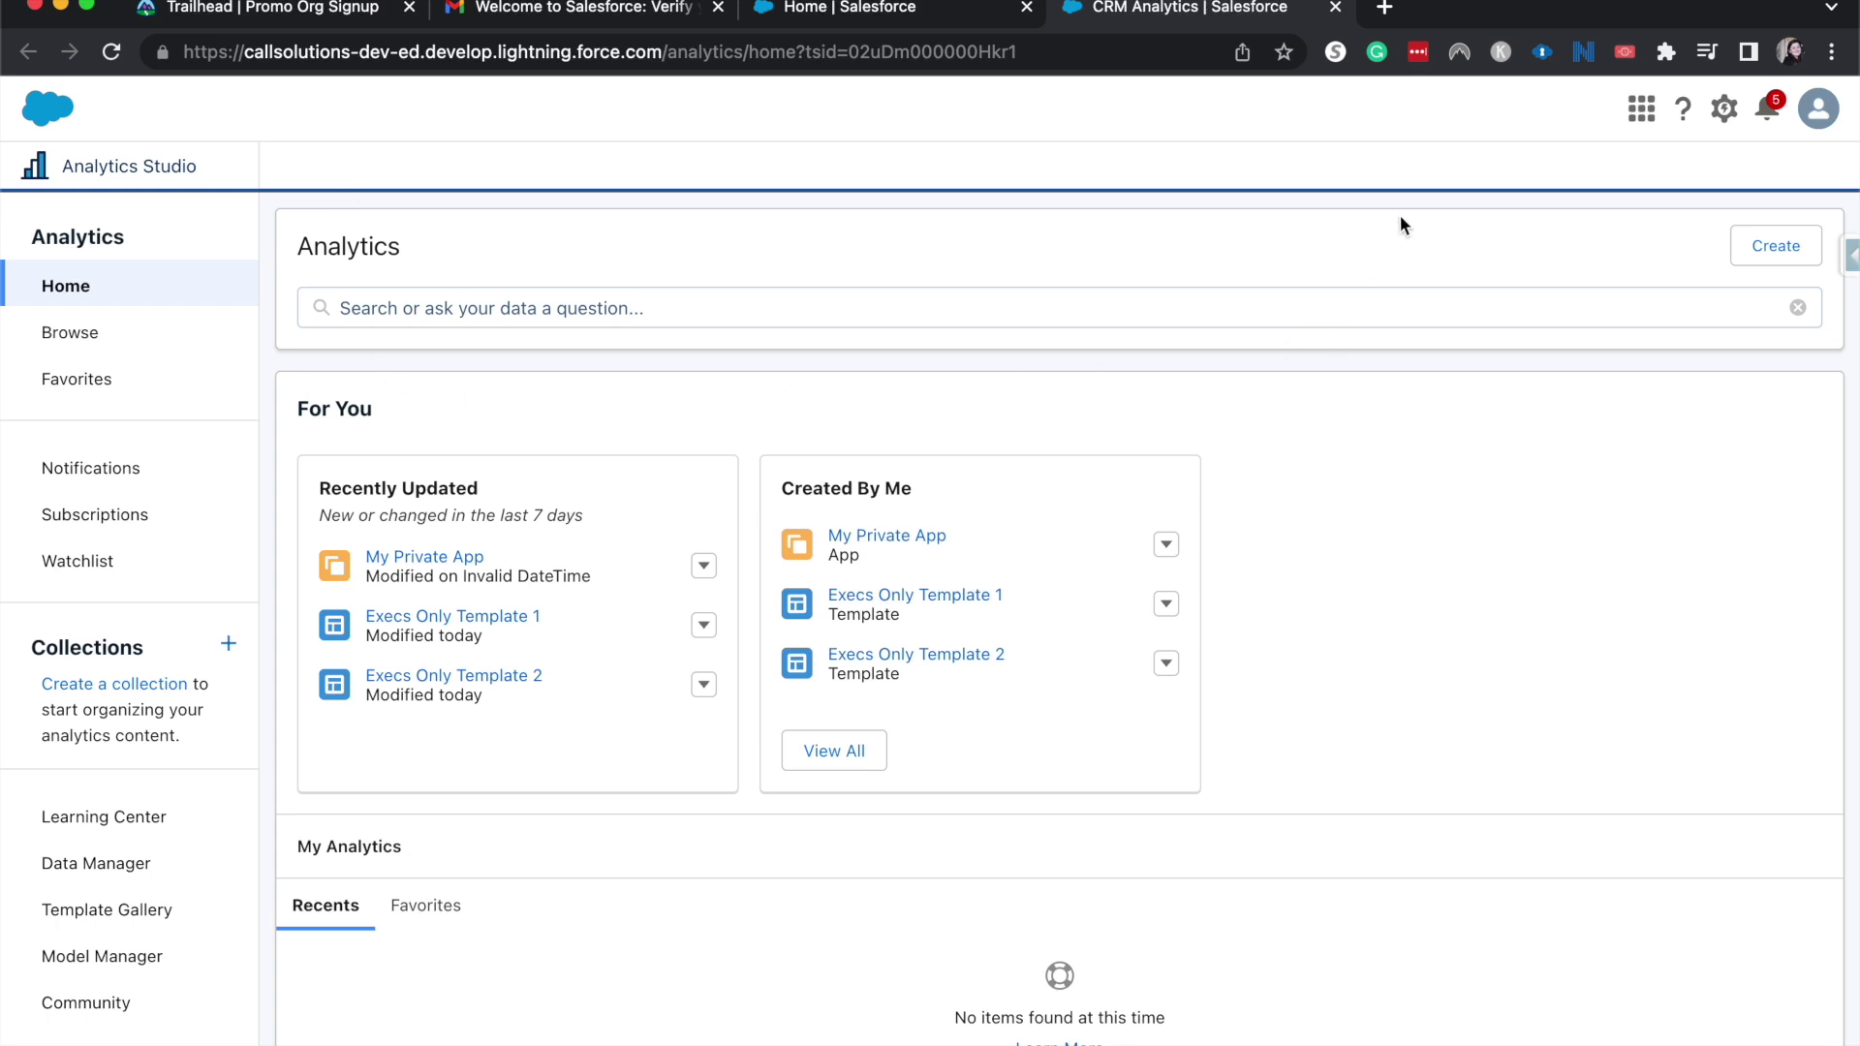
Check the Create menu, open the empty My Private App, then return to Analytics home.
click(1744, 254)
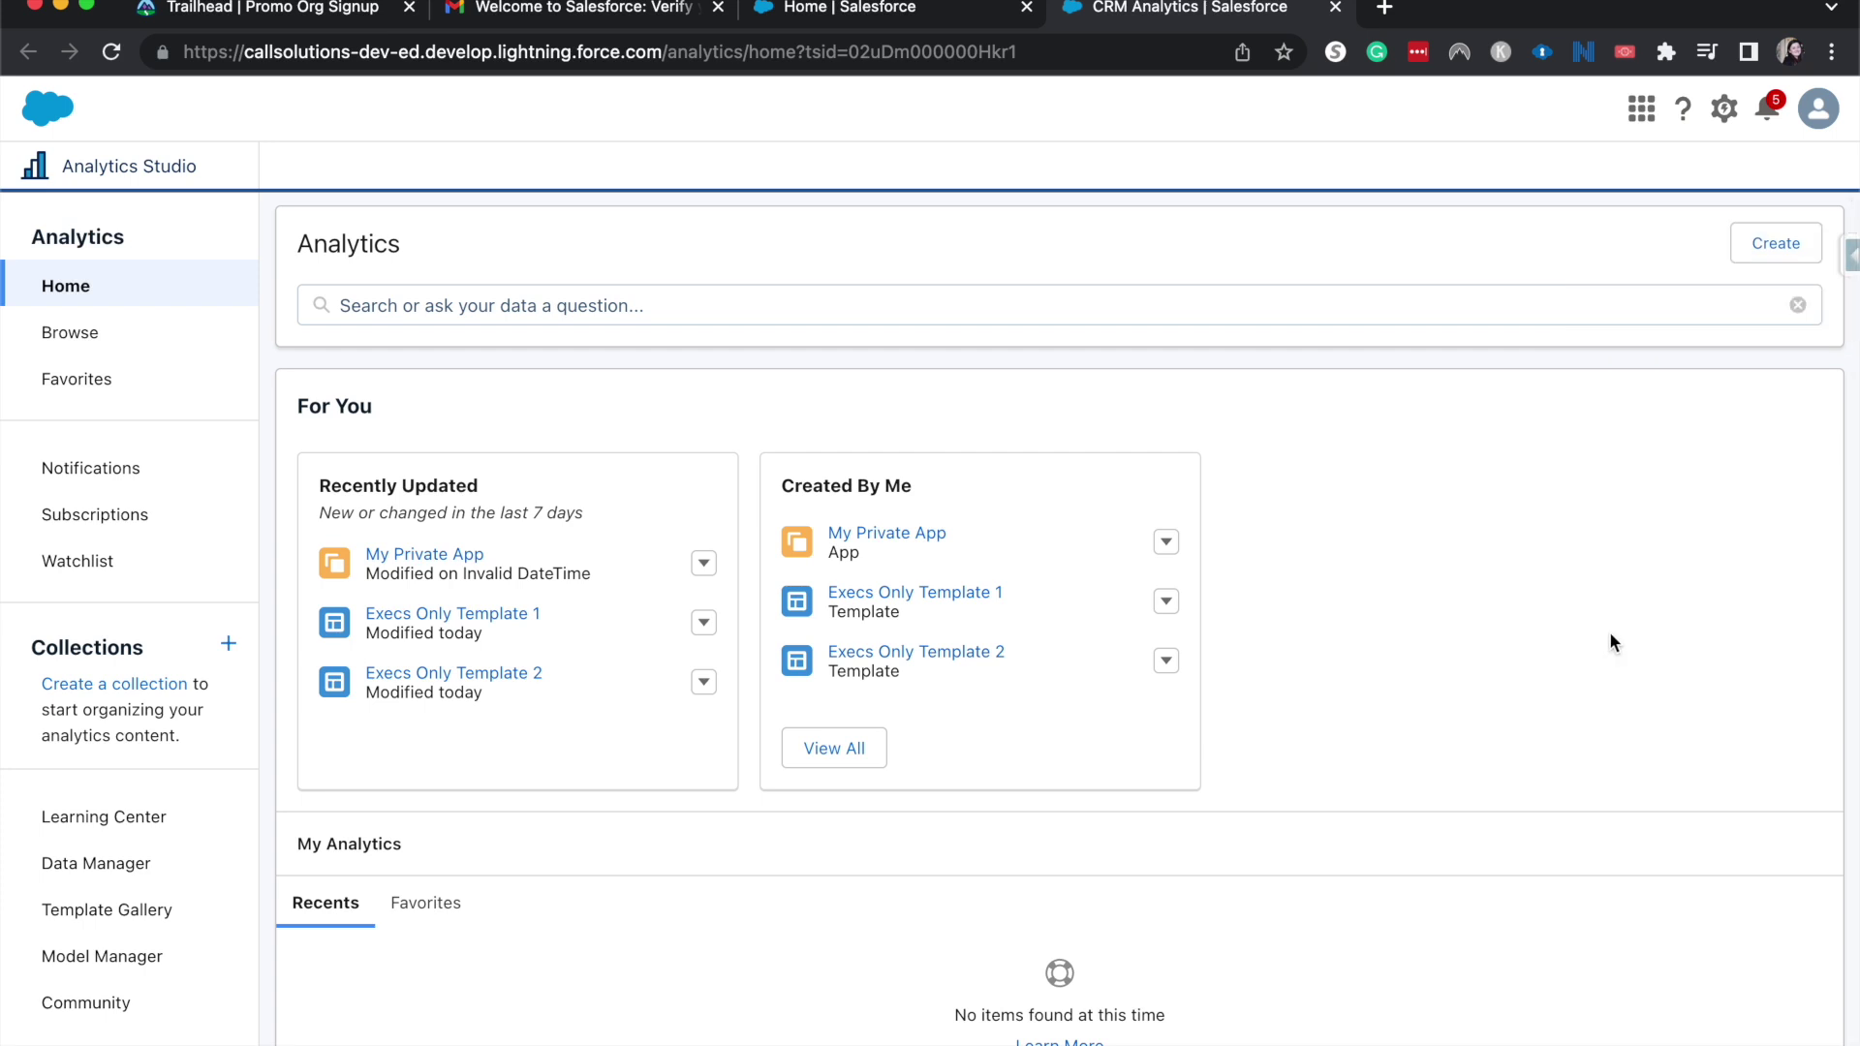
click(450, 562)
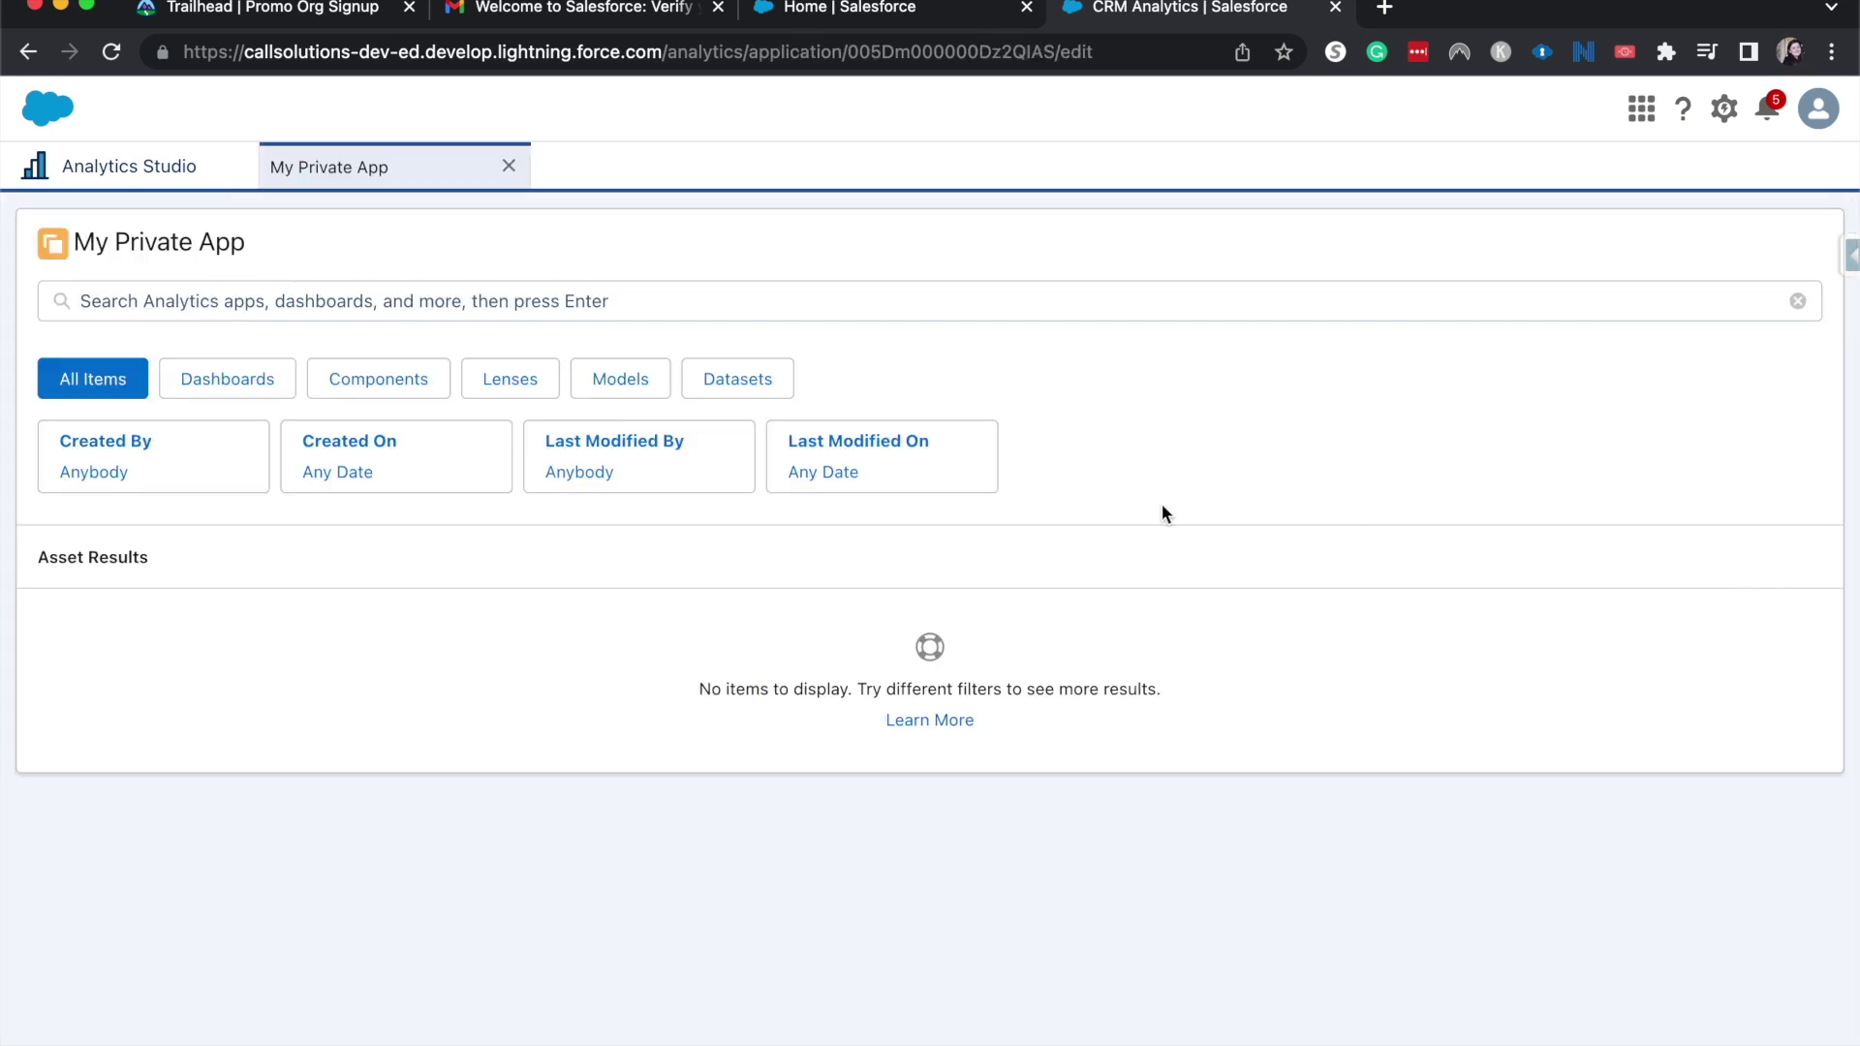
key(super+bracketleft)
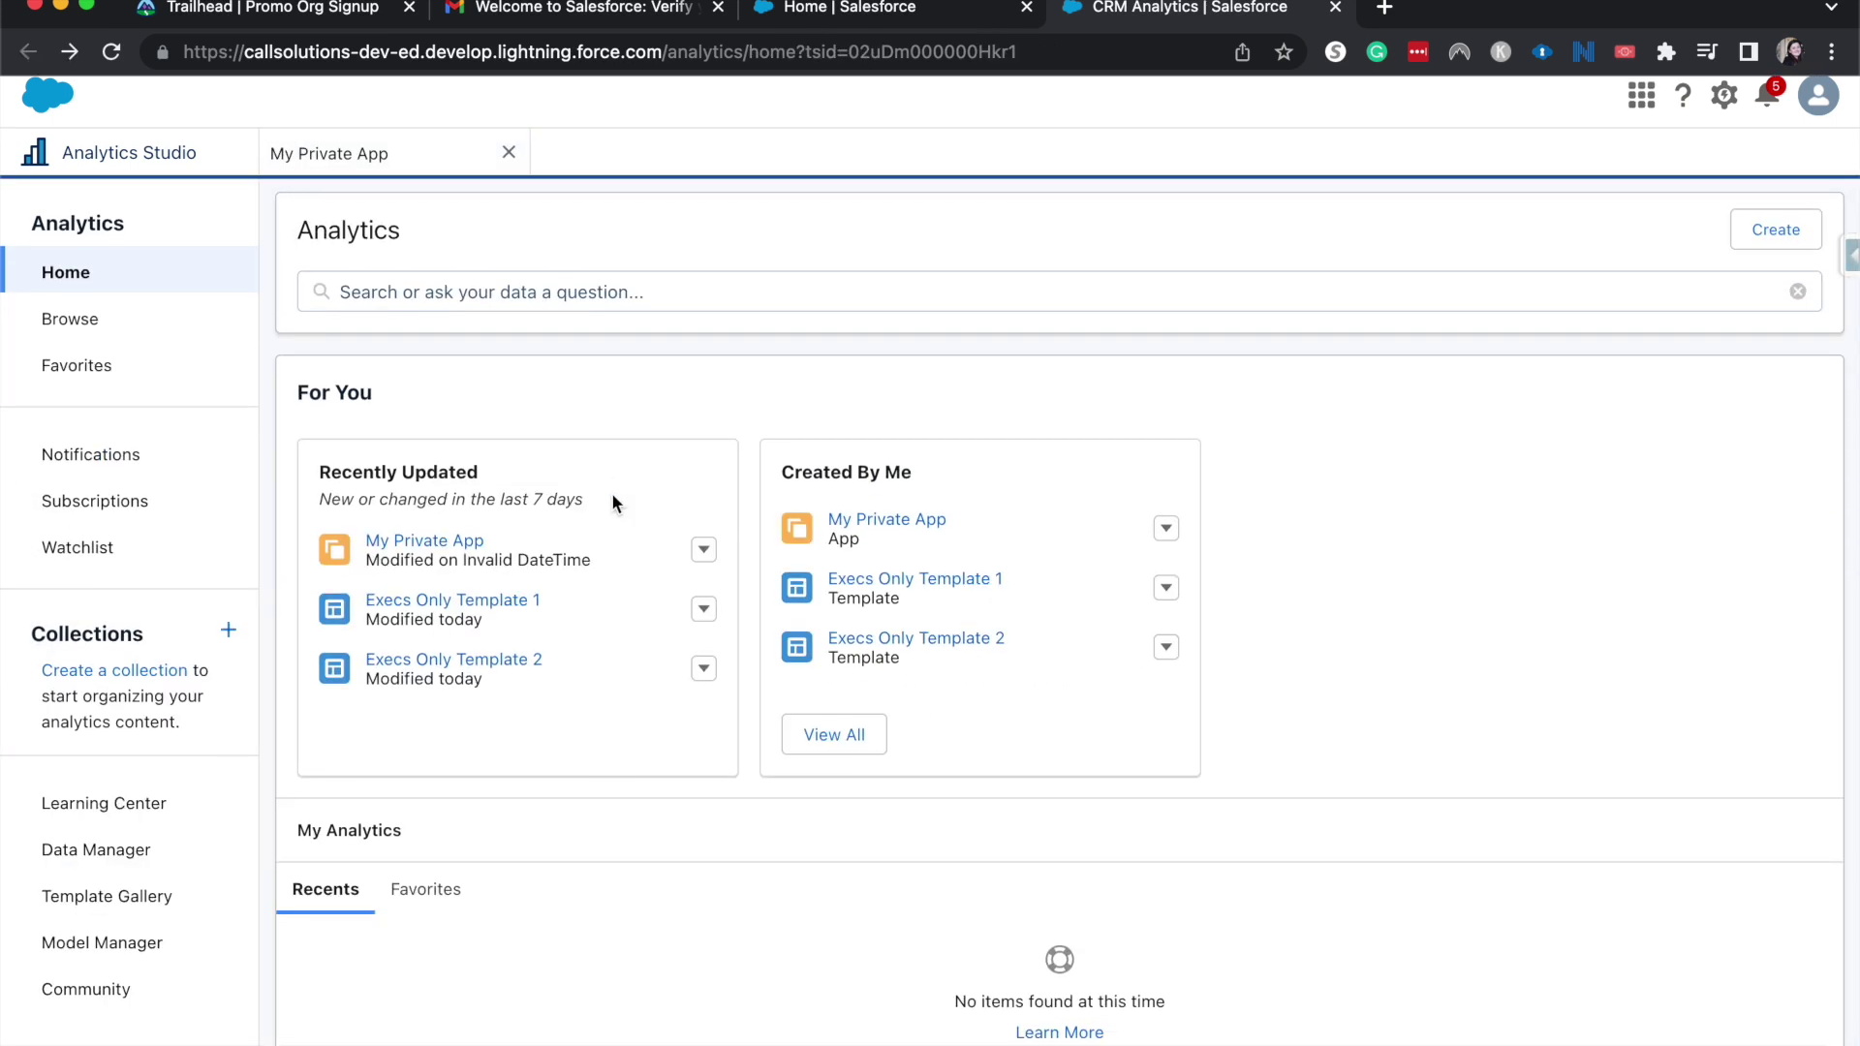